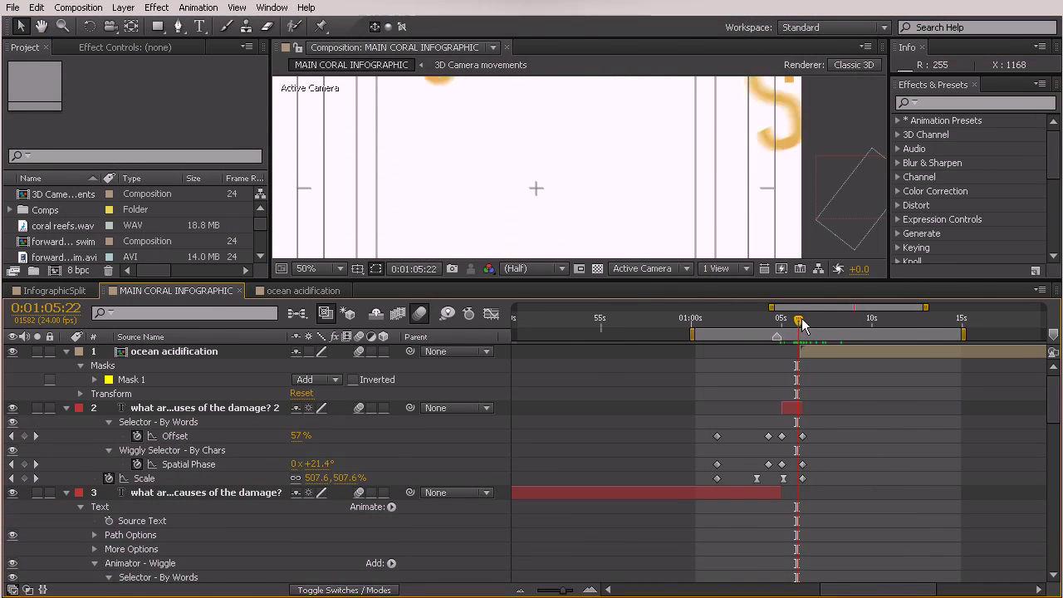
# Step: Move the playhead to 0:01:11:21 and select the ocean acidification layer
pyautogui.moveTo(800, 319); pyautogui.dragTo(906, 333)
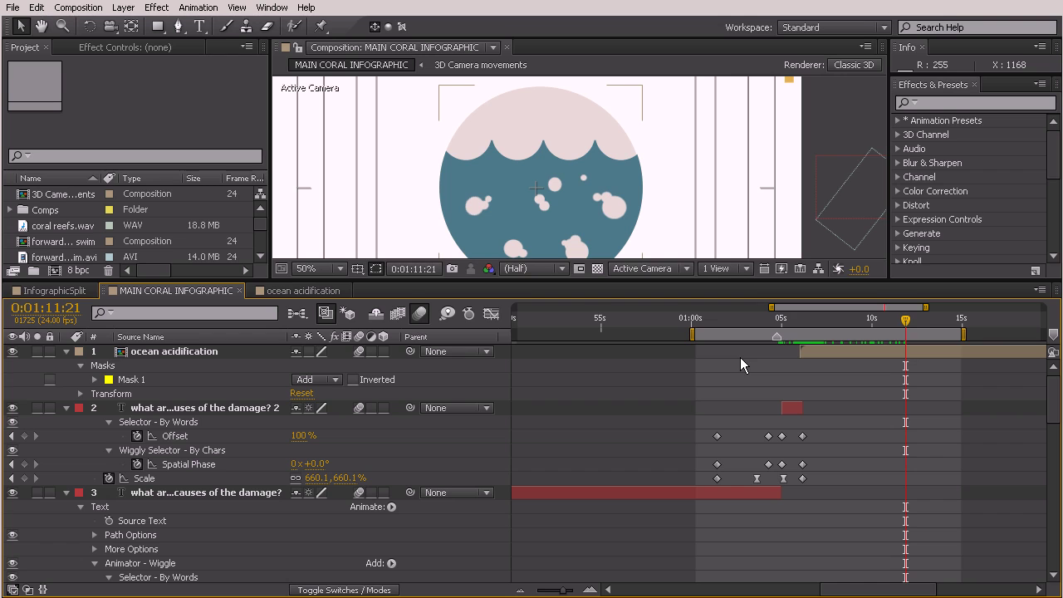
pyautogui.click(855, 351)
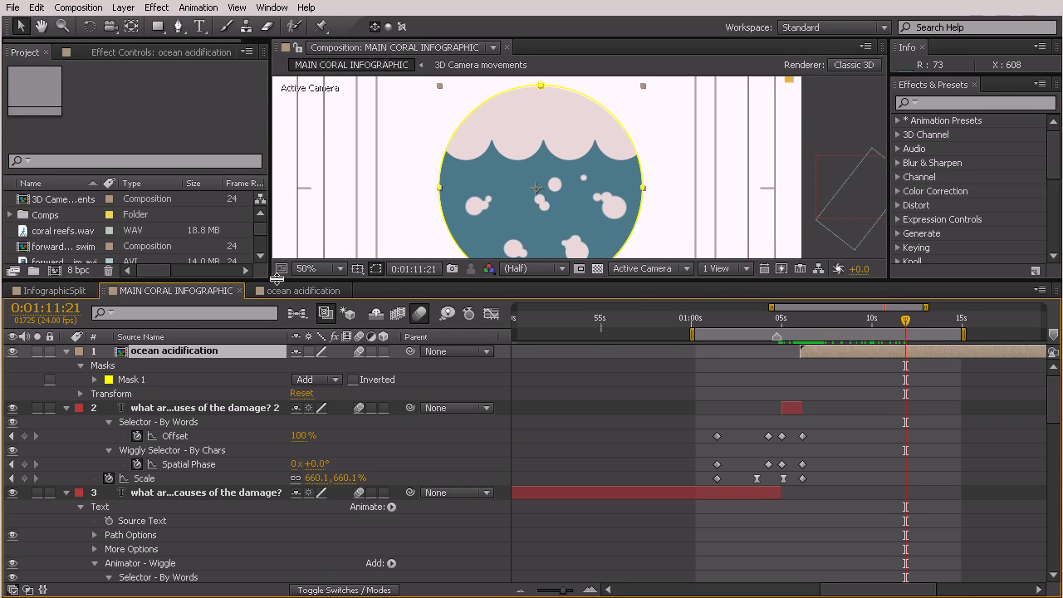
# Step: Reframe the viewer on the ocean circle, then nudge it left twice and down once
pyautogui.moveTo(278, 281); pyautogui.dragTo(280, 397)
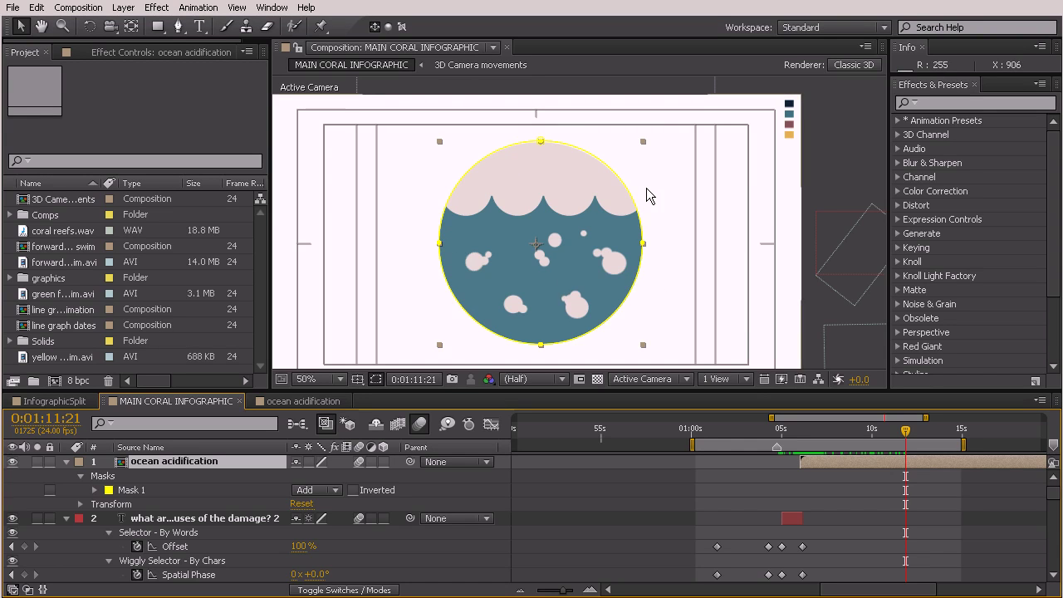
pyautogui.press(',')
pyautogui.press(',')
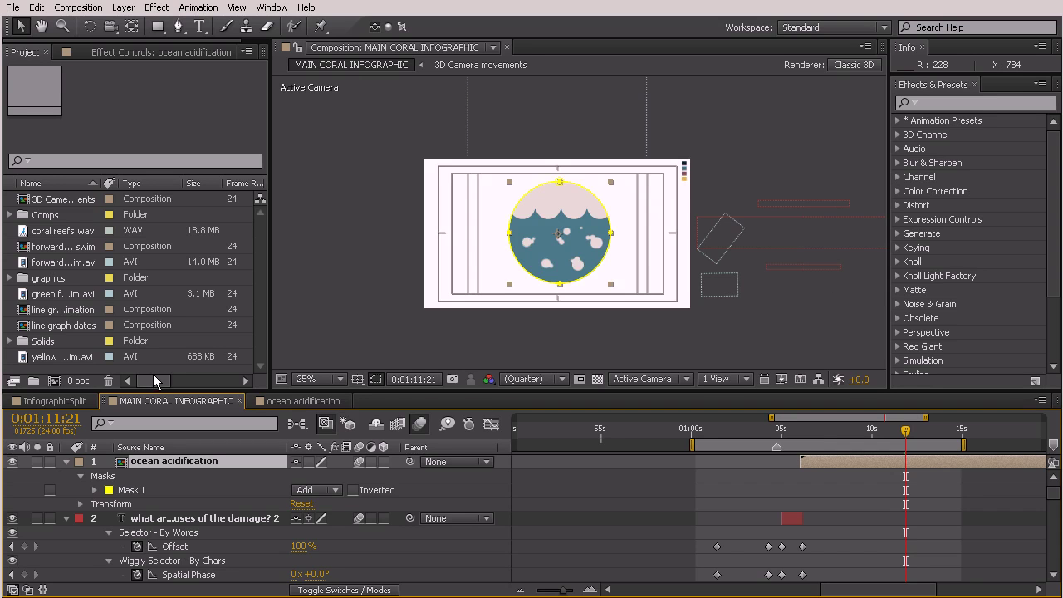
pyautogui.press('.')
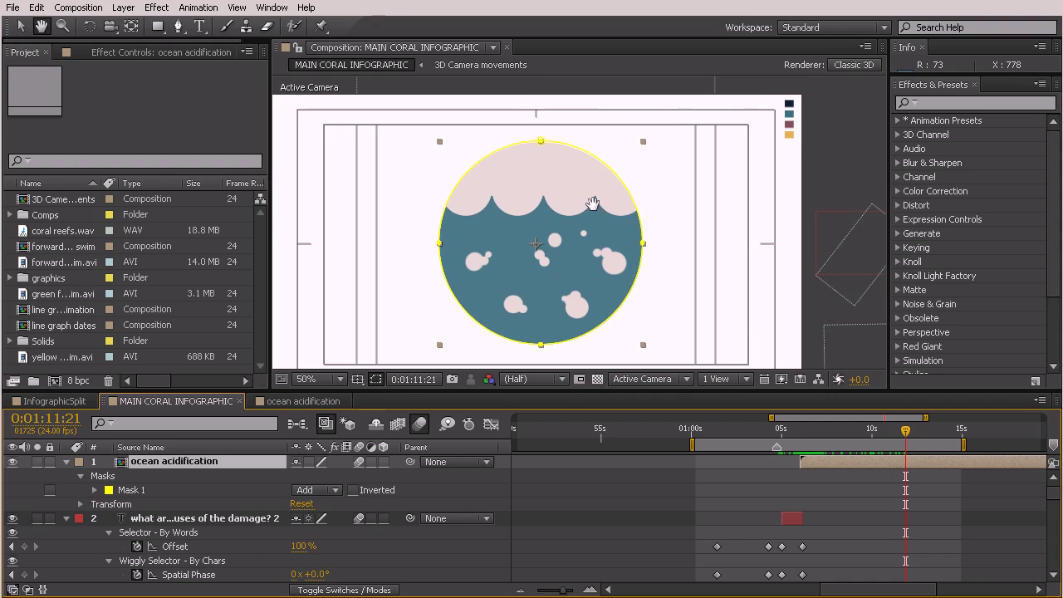
pyautogui.moveTo(596, 235); pyautogui.dragTo(609, 202)
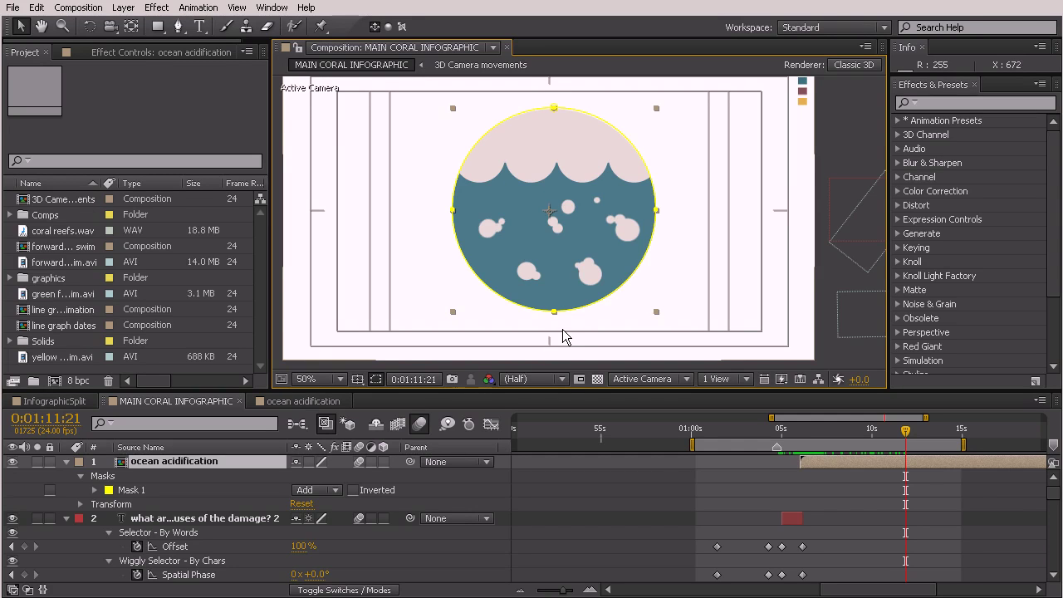
pyautogui.press('Left')
pyautogui.press('Left')
pyautogui.press('Left')
pyautogui.press('Left')
pyautogui.press('Left')
pyautogui.press('Left')
pyautogui.press('Left')
pyautogui.press('Left')
pyautogui.press('Left')
pyautogui.press('Left')
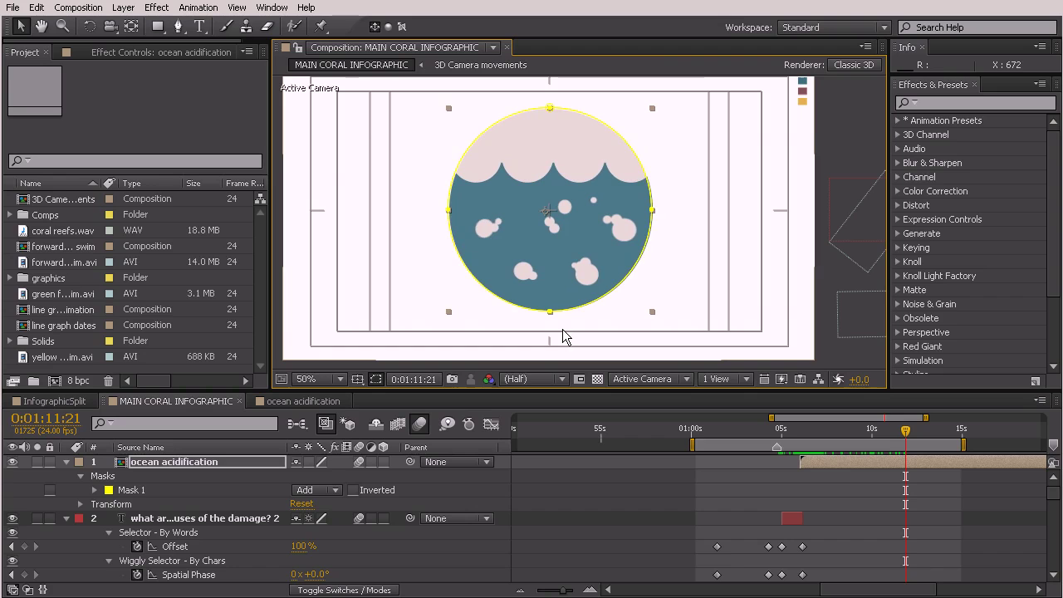
pyautogui.press('Left')
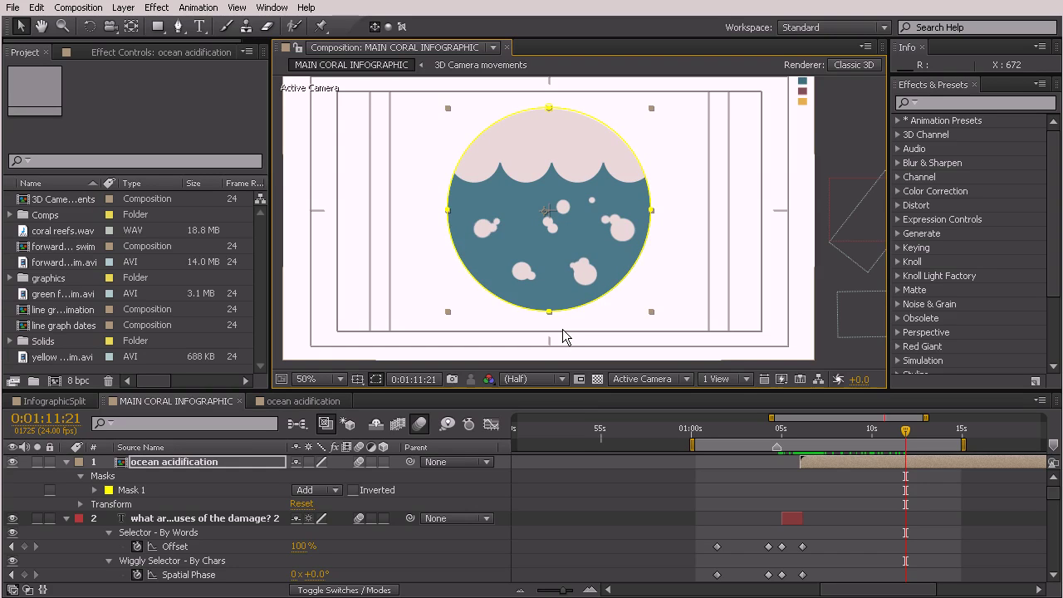
pyautogui.press('Down')
pyautogui.press('Down')
pyautogui.press('Down')
pyautogui.press('Down')
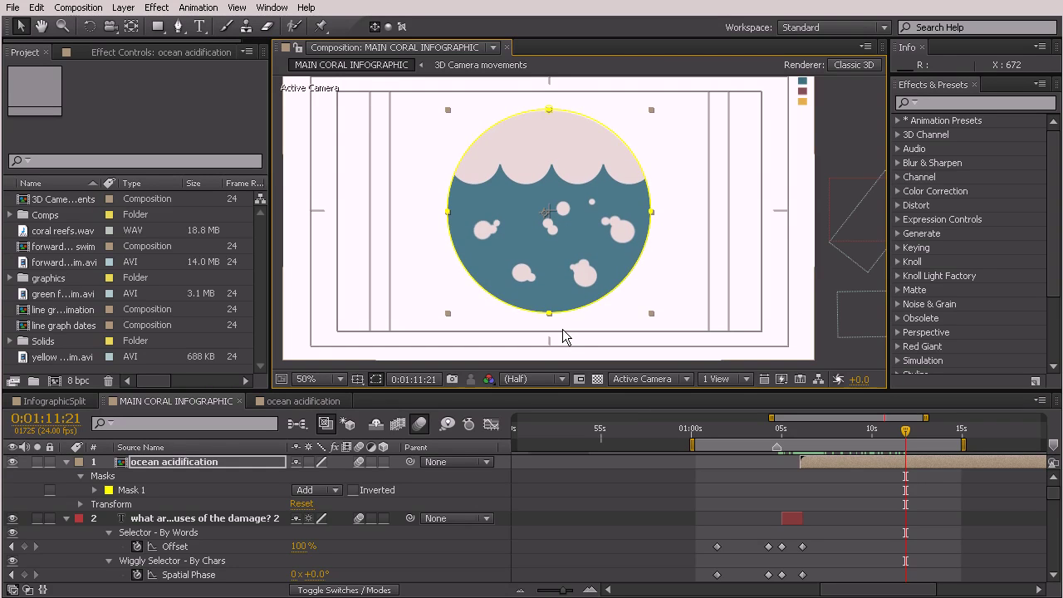
pyautogui.click(185, 490)
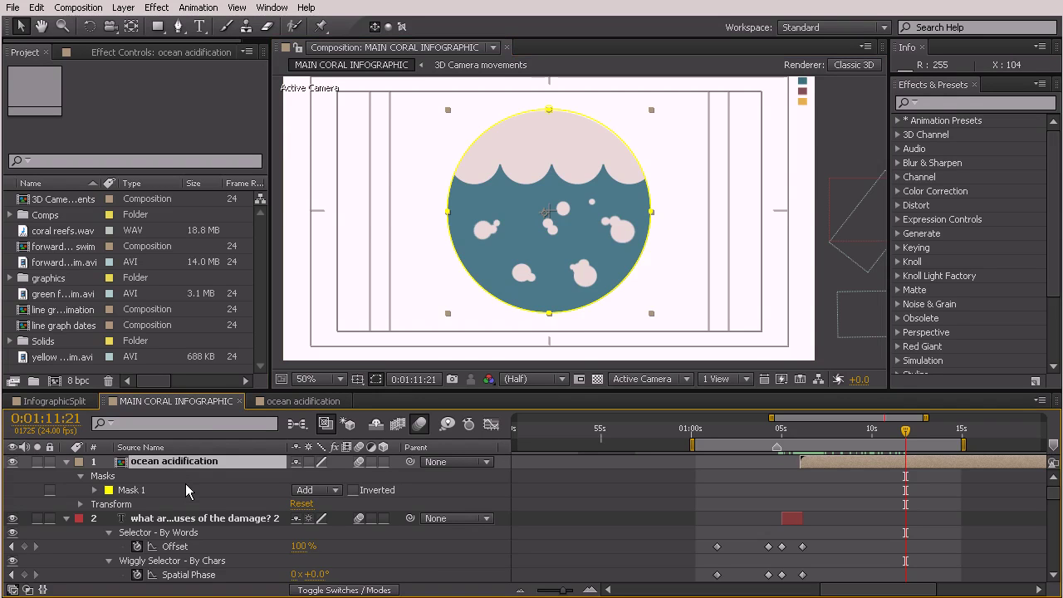
# Step: Duplicate the circle layer and delete four loose comps, including 3D Camera movements, from the project
pyautogui.hotkey('ctrl', 'd')
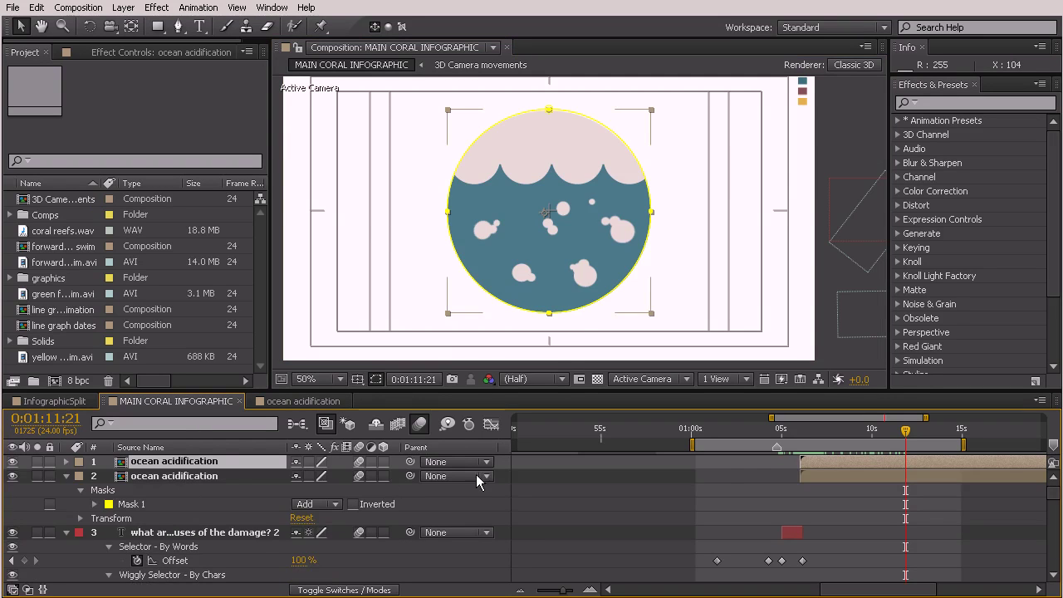
pyautogui.click(63, 162)
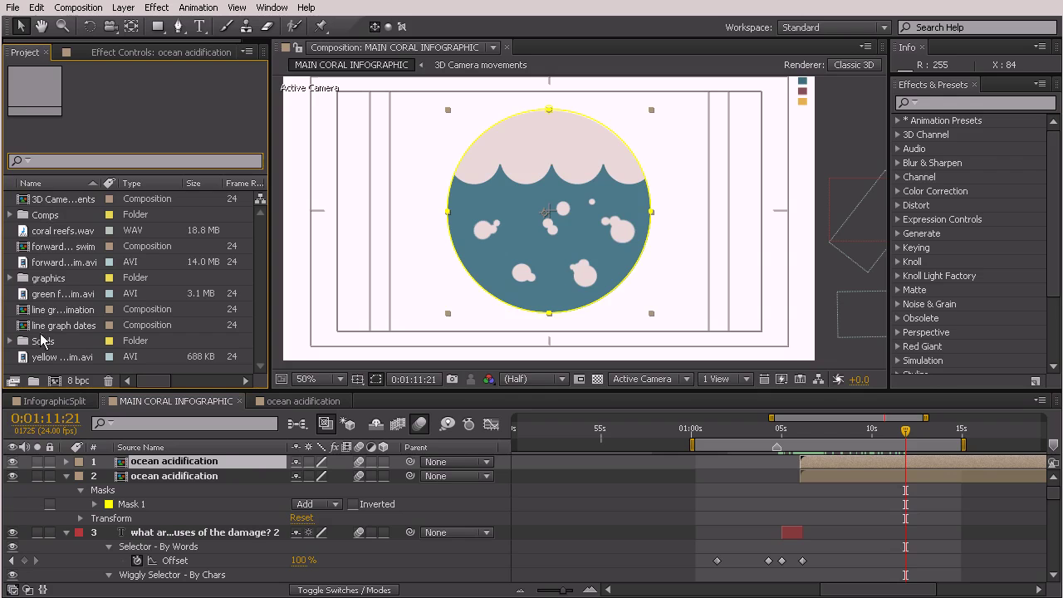
pyautogui.click(60, 200)
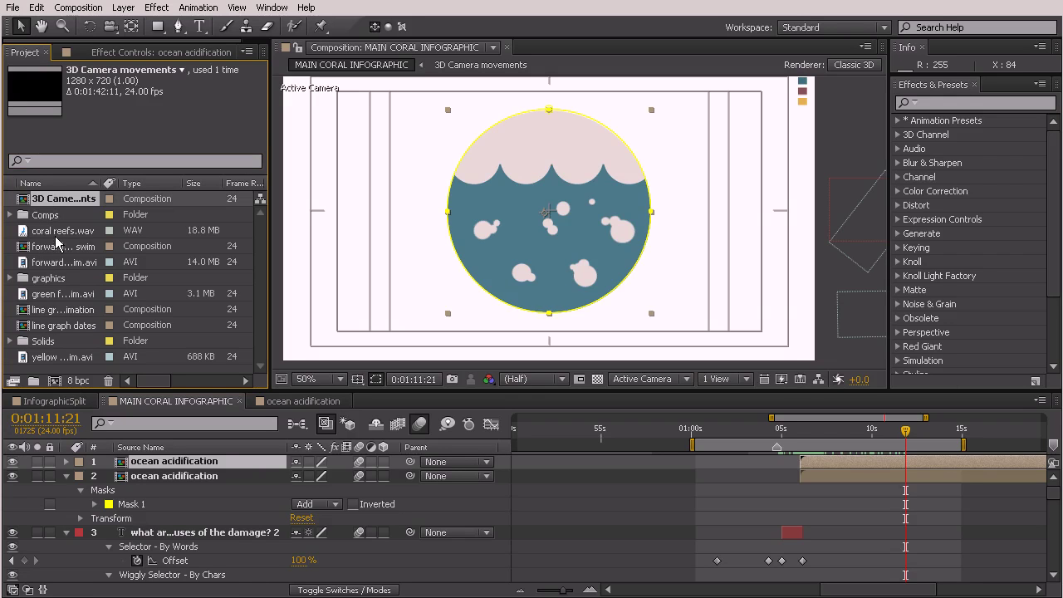
pyautogui.keyDown('ctrl'); pyautogui.click(50, 246); pyautogui.keyUp('ctrl')
pyautogui.keyDown('ctrl'); pyautogui.click(50, 309); pyautogui.keyUp('ctrl')
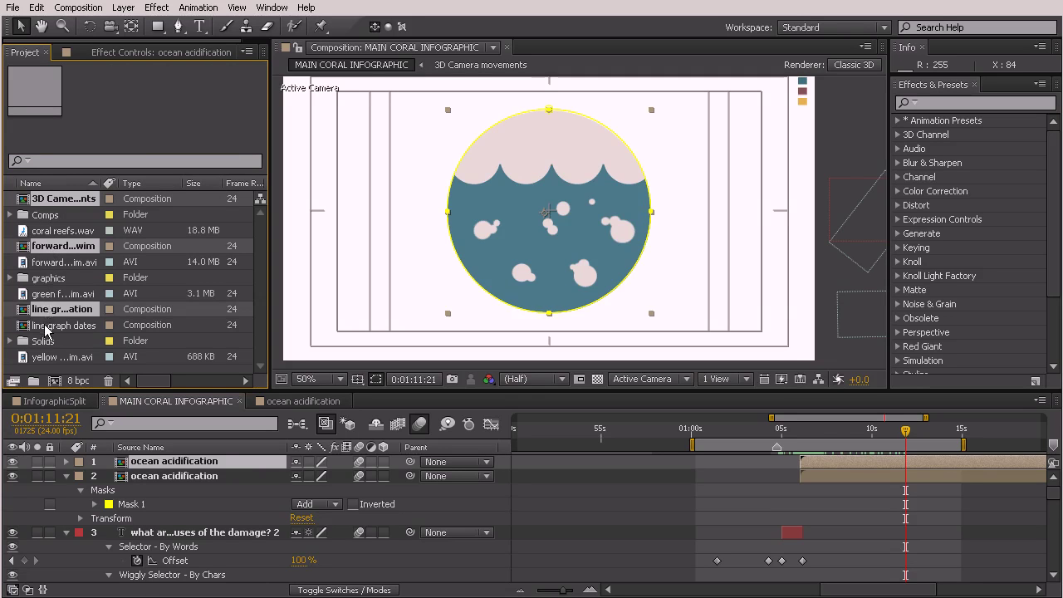
pyautogui.keyDown('ctrl'); pyautogui.click(50, 325); pyautogui.keyUp('ctrl')
pyautogui.press('Delete')
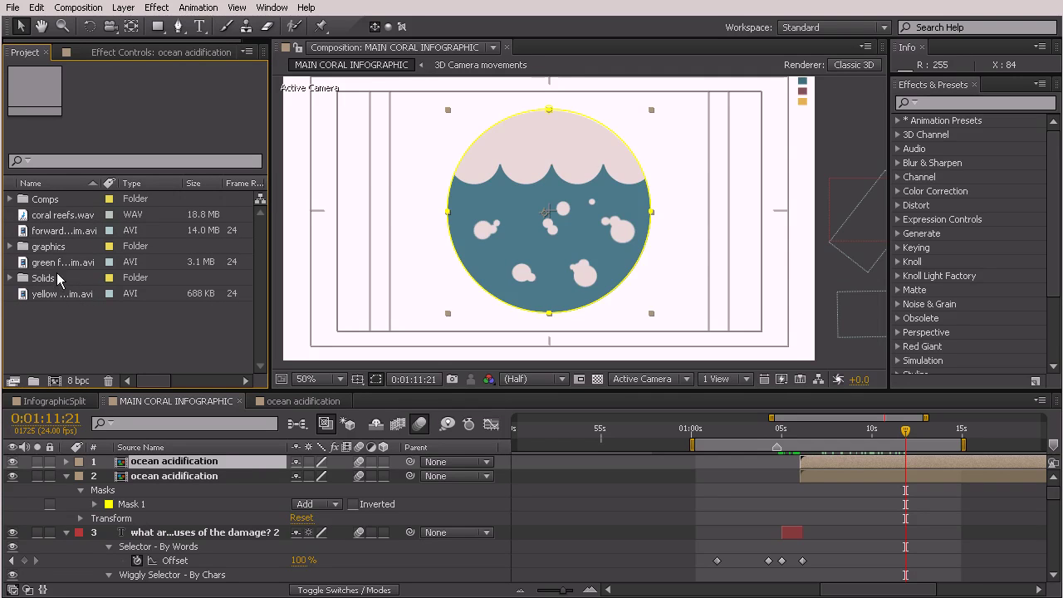
# Step: Create a project folder named 'video' and move the three AVI clips into it
pyautogui.rightClick(53, 343)
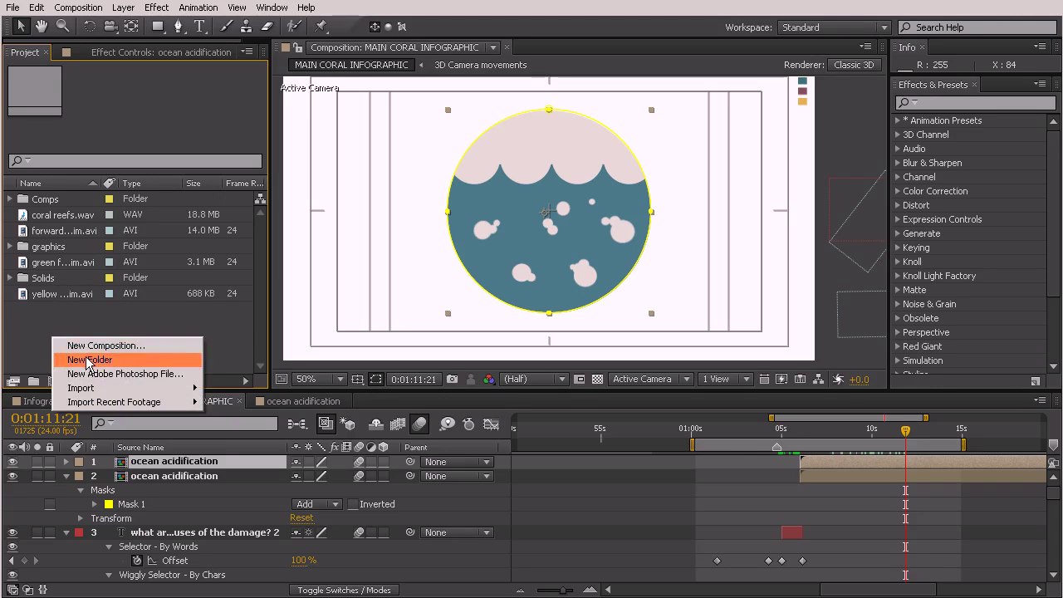
pyautogui.click(88, 359)
pyautogui.write('v')
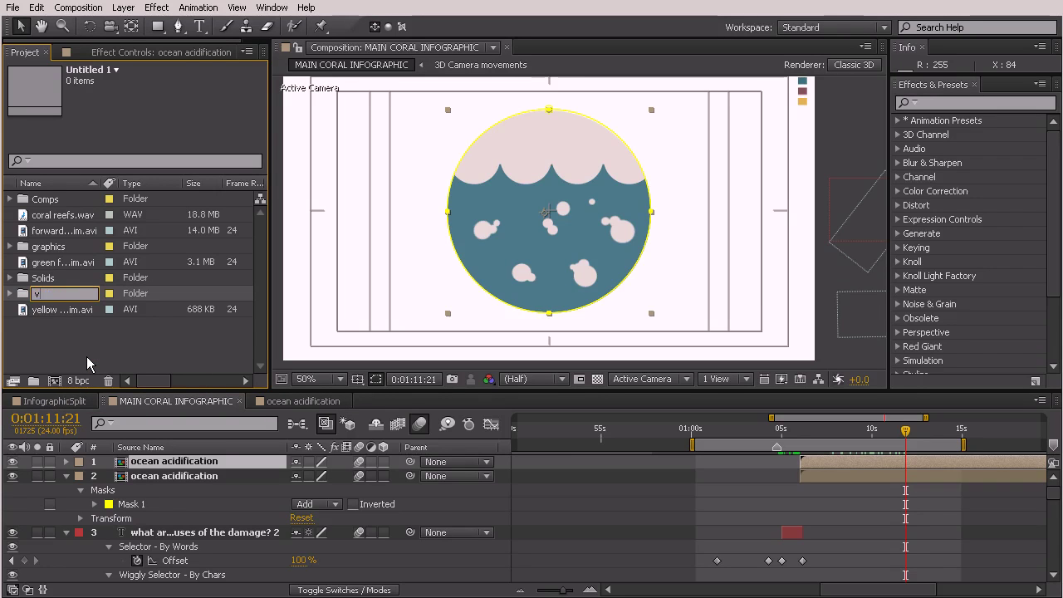
pyautogui.write('ideo')
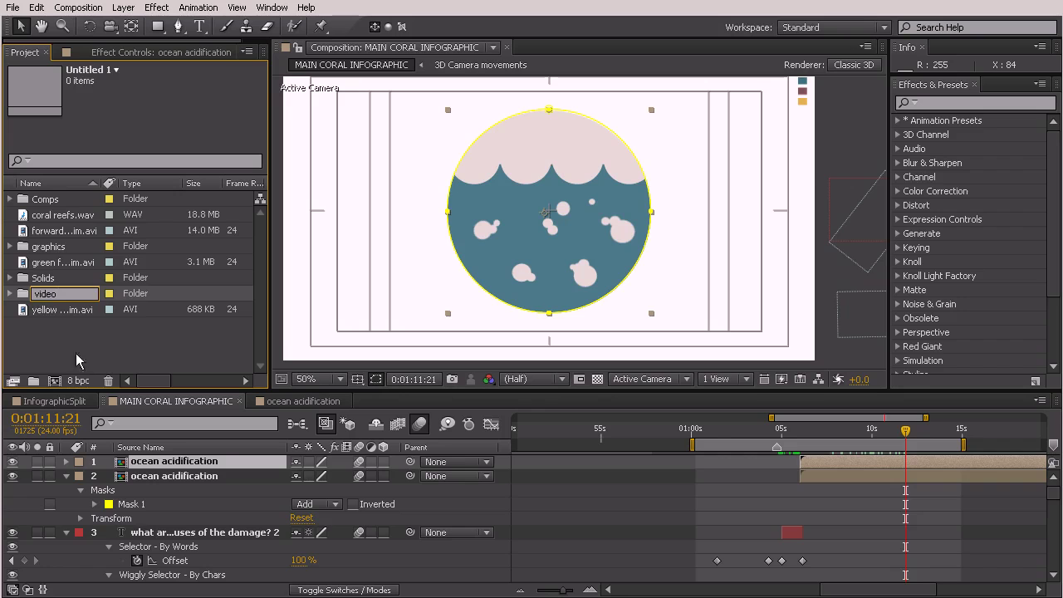
pyautogui.click(56, 345)
pyautogui.click(70, 233)
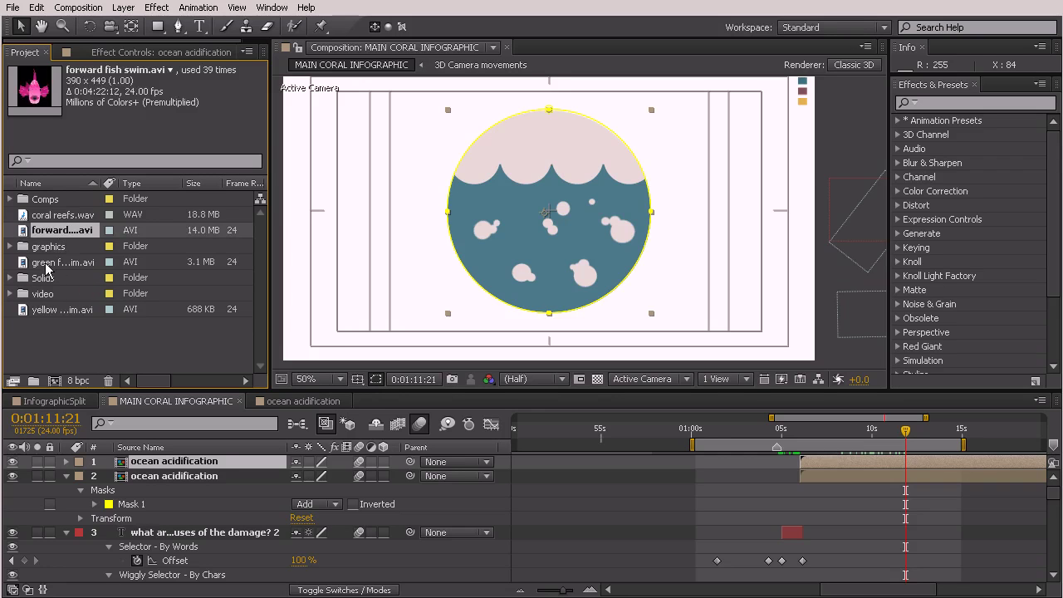
pyautogui.keyDown('ctrl'); pyautogui.click(48, 264); pyautogui.keyUp('ctrl')
pyautogui.keyDown('ctrl'); pyautogui.click(48, 310); pyautogui.keyUp('ctrl')
pyautogui.moveTo(68, 241); pyautogui.dragTo(50, 296)
# Step: Duplicate the ocean acidification comp in the Comps folder and rename the copy 'coral bleaching'
pyautogui.click(45, 199)
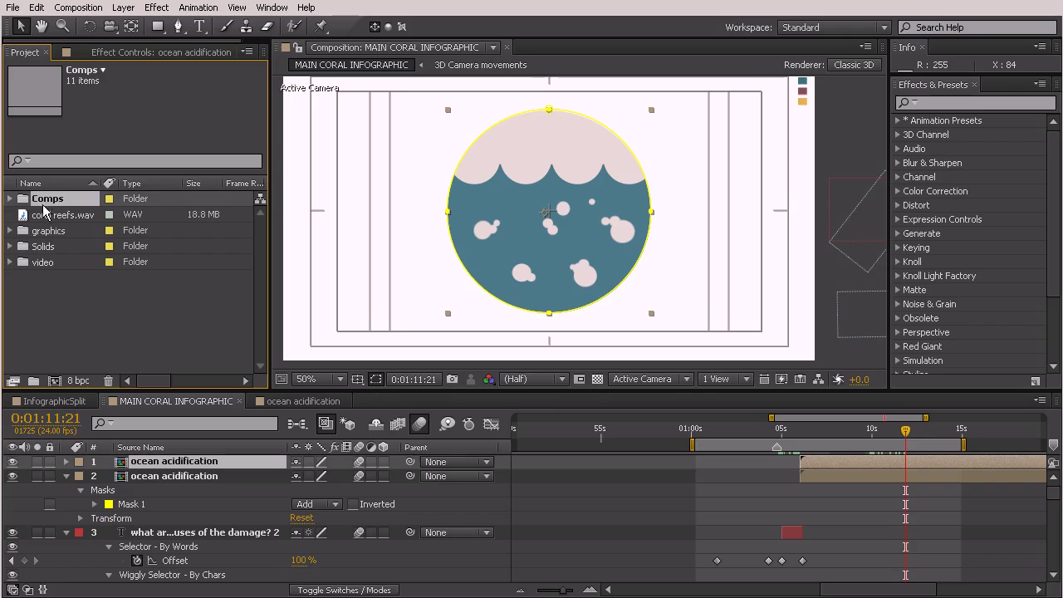
pyautogui.click(10, 199)
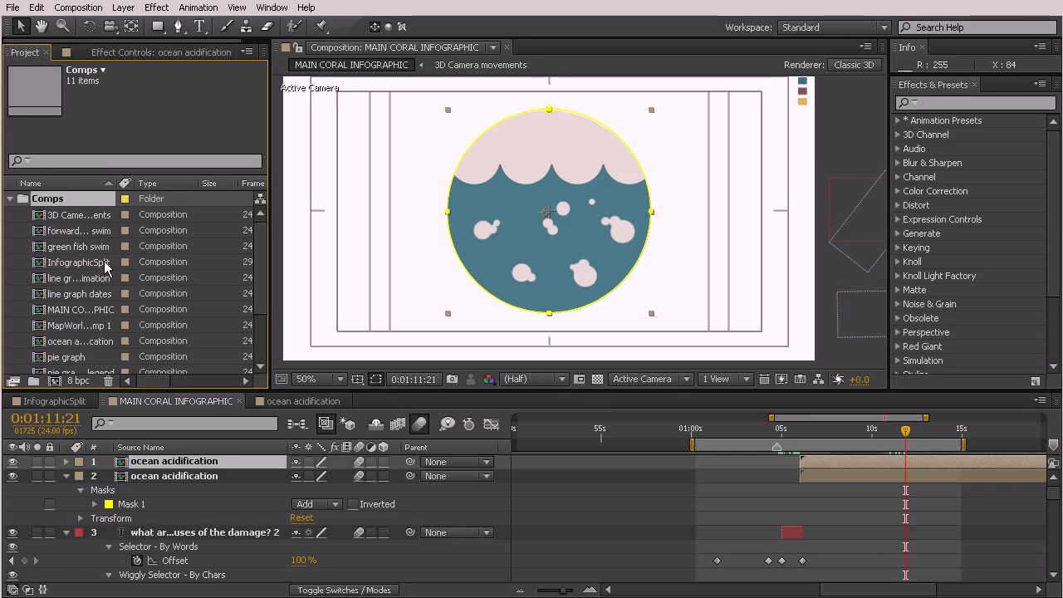
pyautogui.click(68, 341)
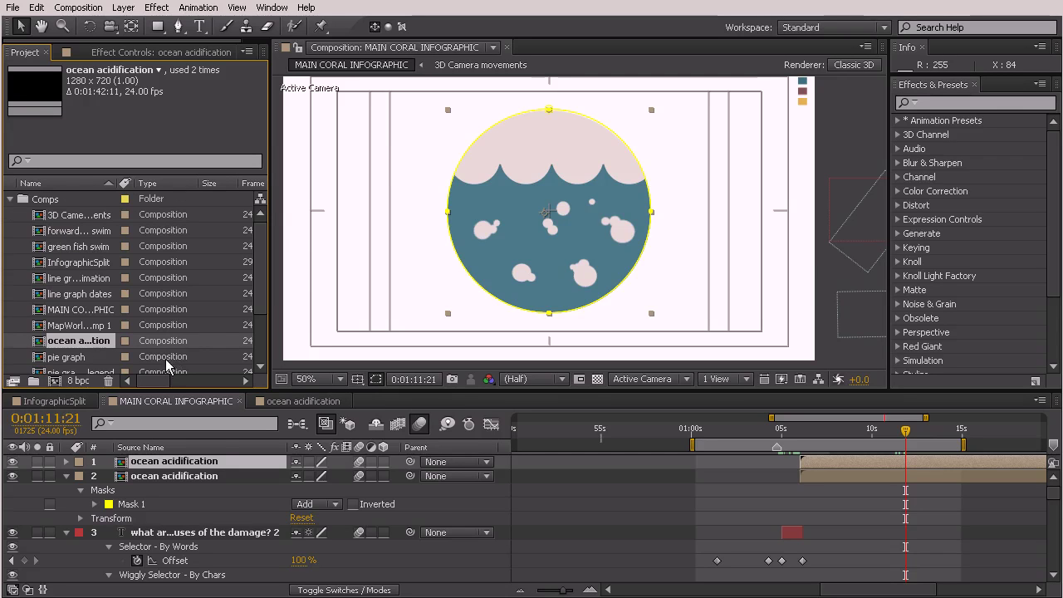
pyautogui.hotkey('ctrl', 'd')
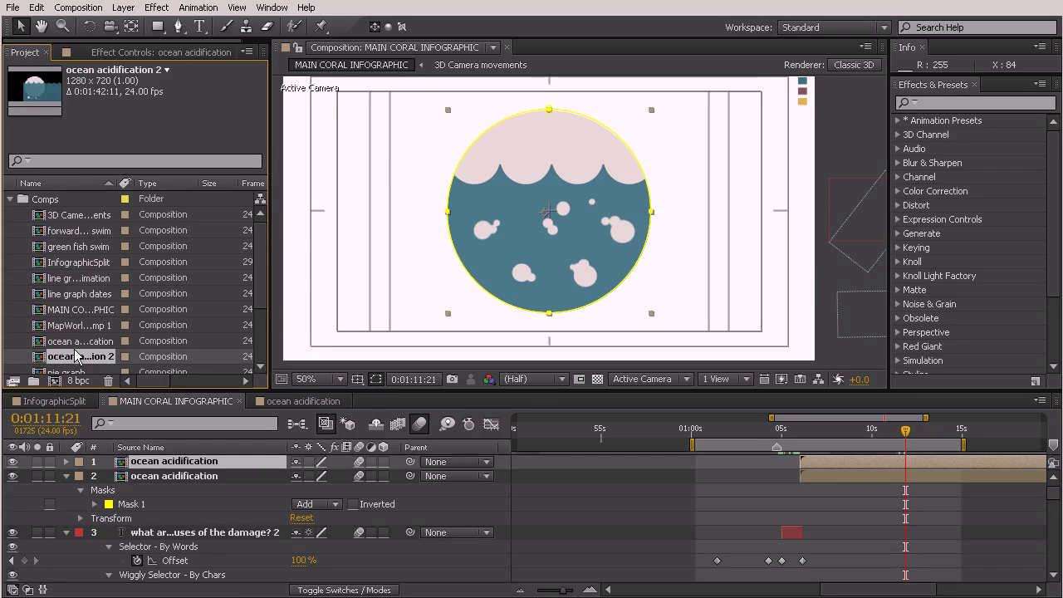
pyautogui.scroll(-1, 75, 355)
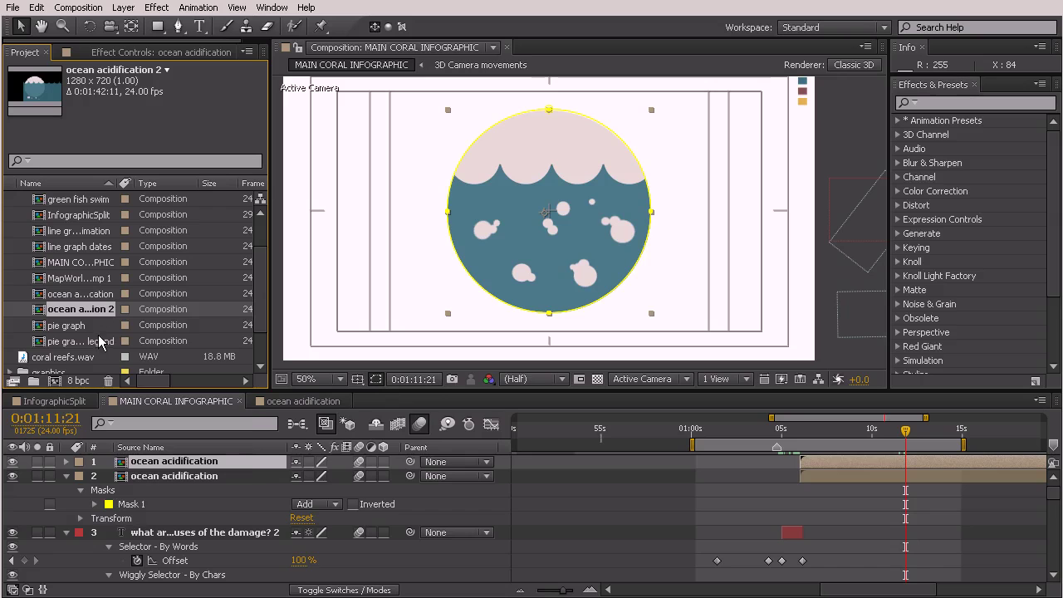
pyautogui.rightClick(87, 310)
pyautogui.click(129, 475)
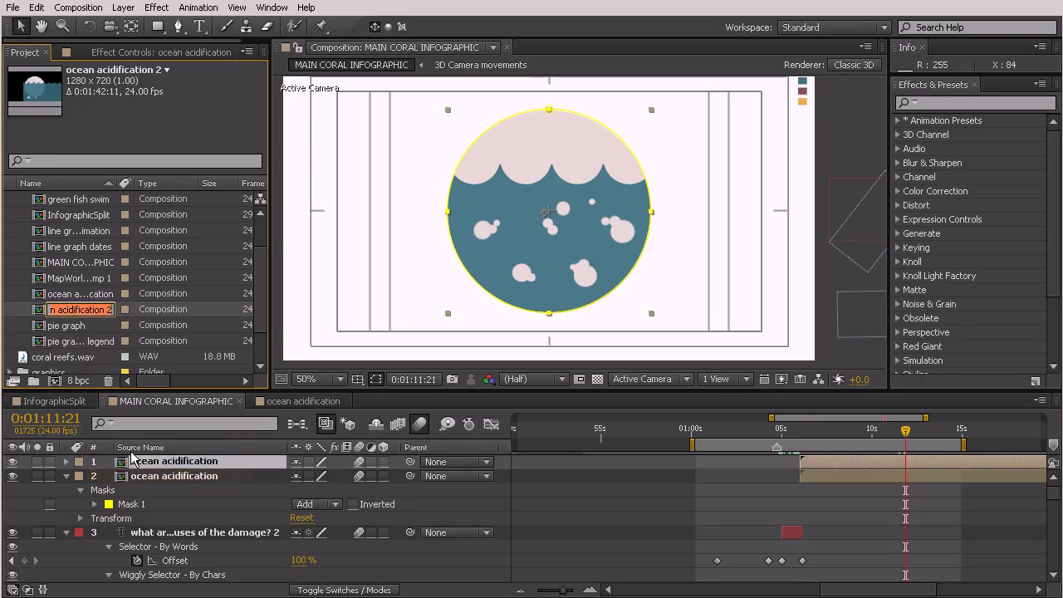
pyautogui.write('coral bleac')
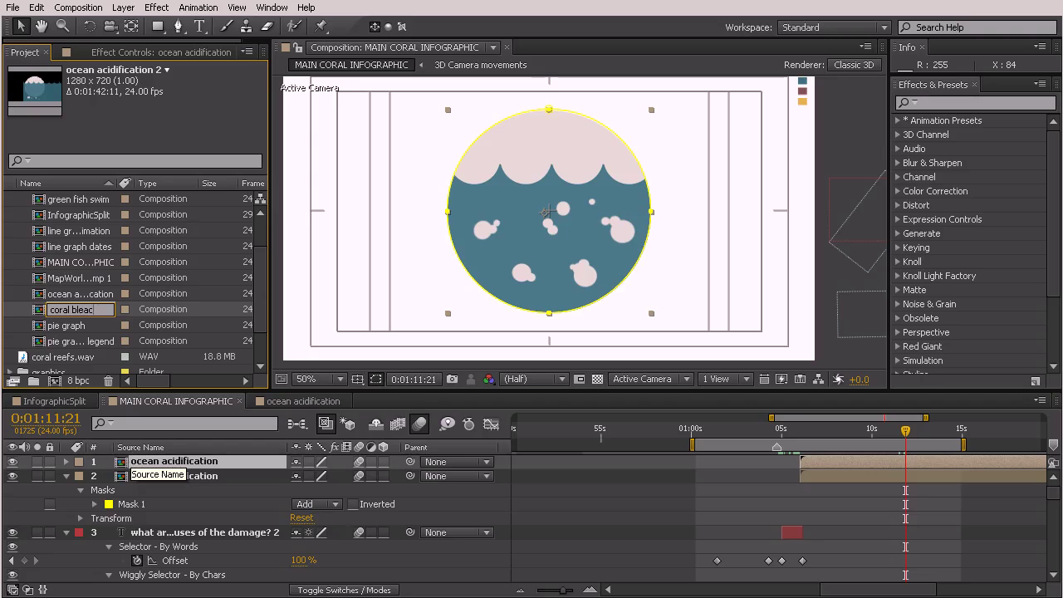
pyautogui.write('hing')
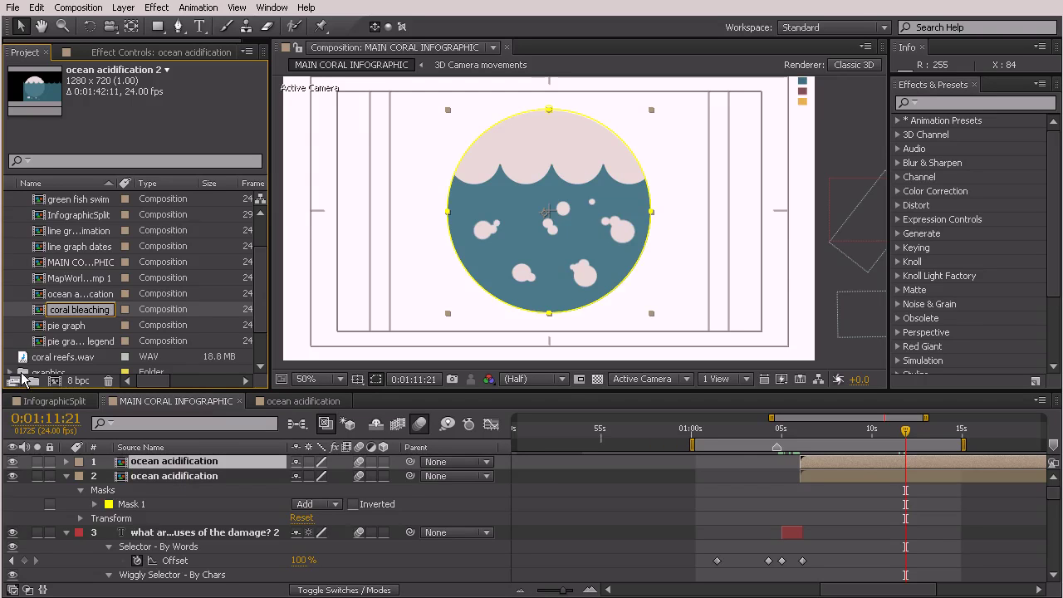
# Step: Replace layer 1's source with the coral bleaching comp, then scrub back to review
pyautogui.click(79, 300)
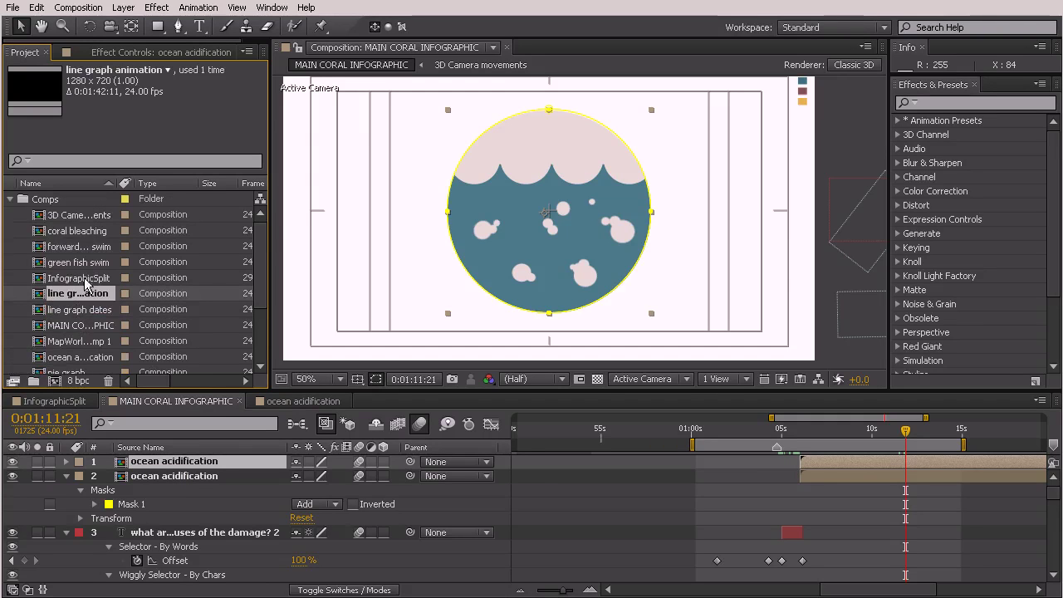
pyautogui.click(87, 233)
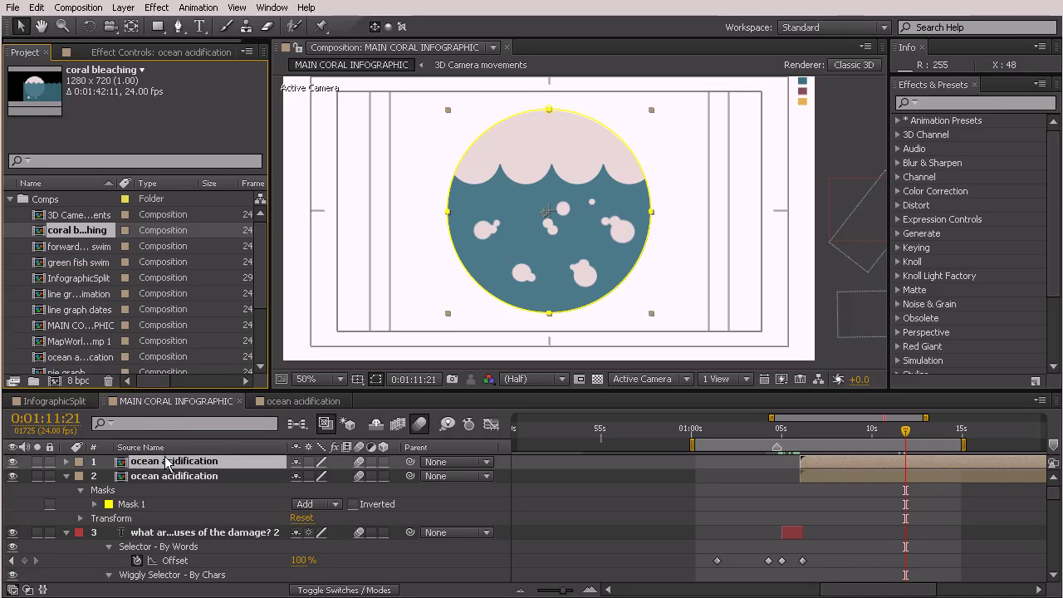
pyautogui.moveTo(166, 466); pyautogui.dragTo(168, 464)
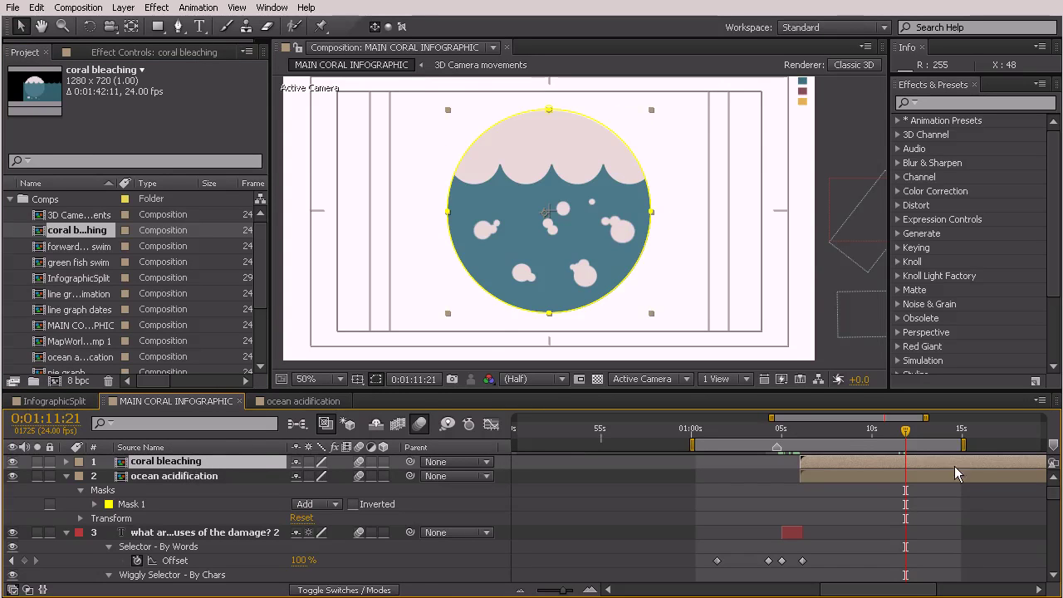
pyautogui.moveTo(834, 435); pyautogui.dragTo(795, 441)
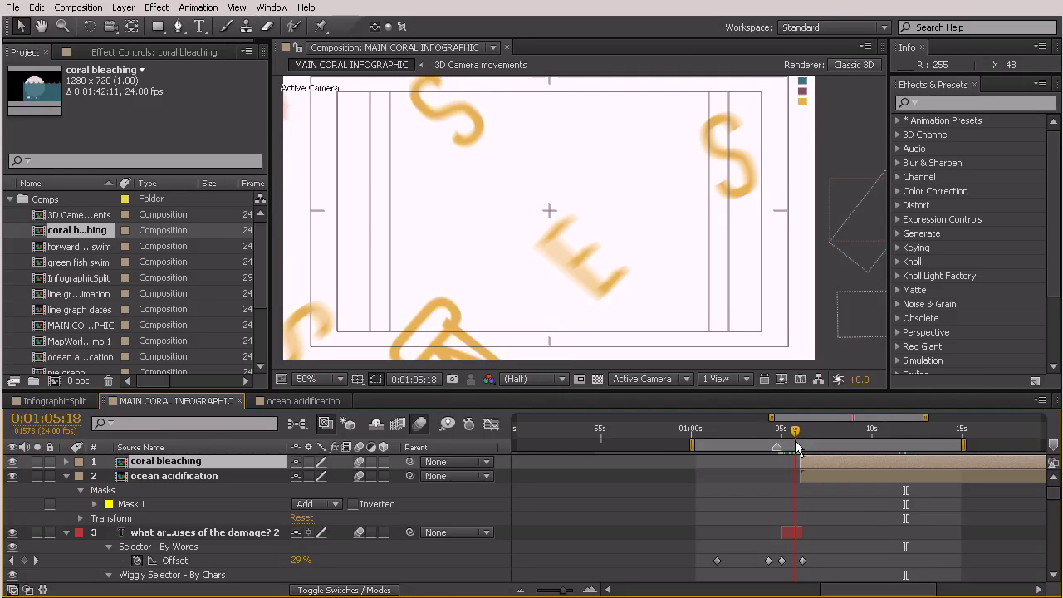
# Step: Move the coral bleaching layer to start around 0:01:07:17 and open its precomp
pyautogui.moveTo(795, 440); pyautogui.dragTo(834, 427)
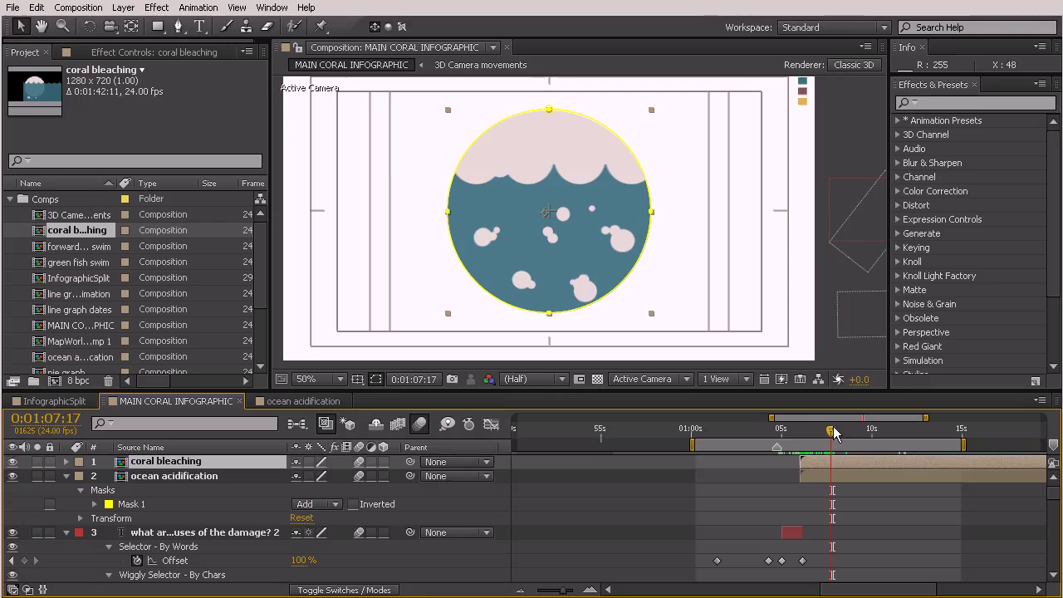
pyautogui.moveTo(807, 463); pyautogui.dragTo(839, 463)
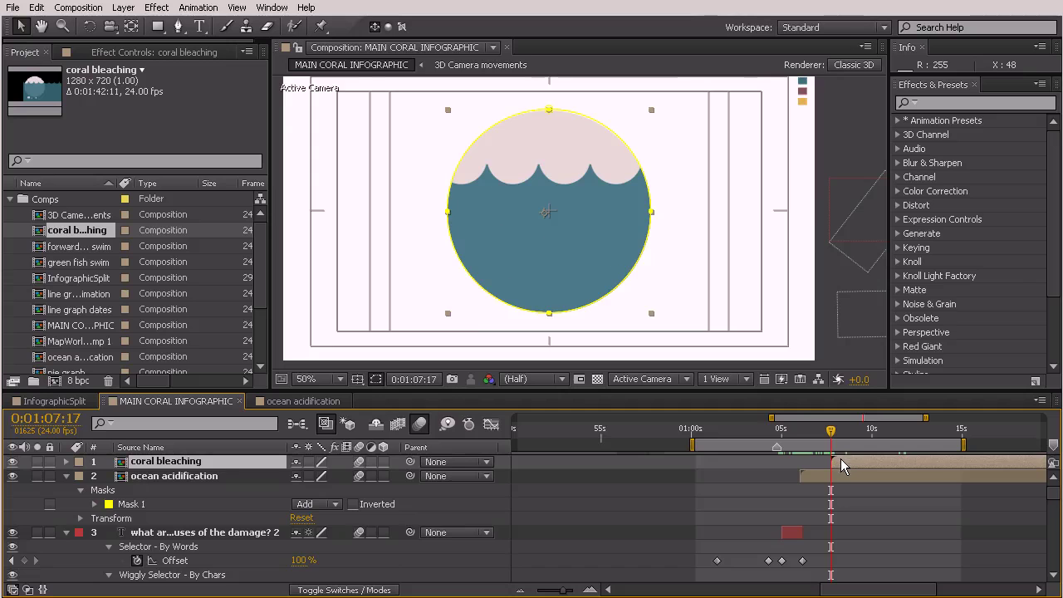
pyautogui.doubleClick(841, 459)
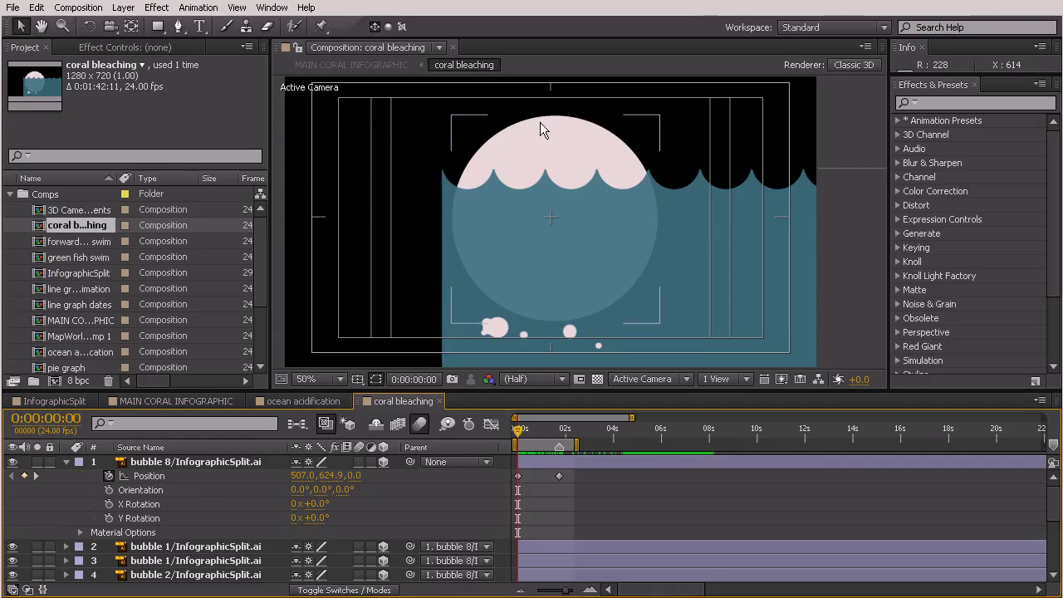
# Step: Select the ocean acid bg layer, then switch to the InfographicSplit composition
pyautogui.click(555, 147)
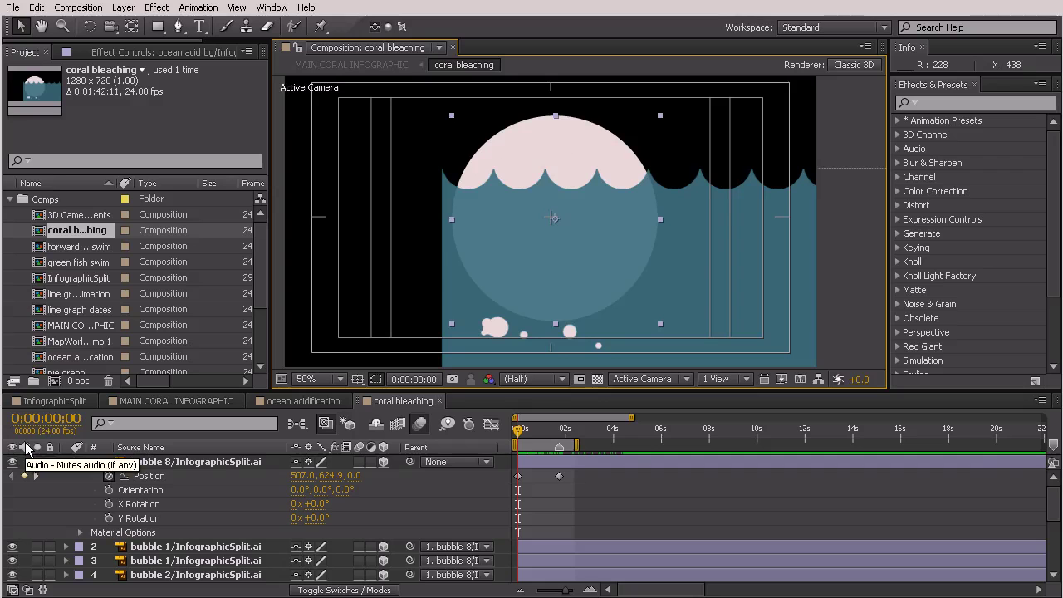
pyautogui.click(55, 402)
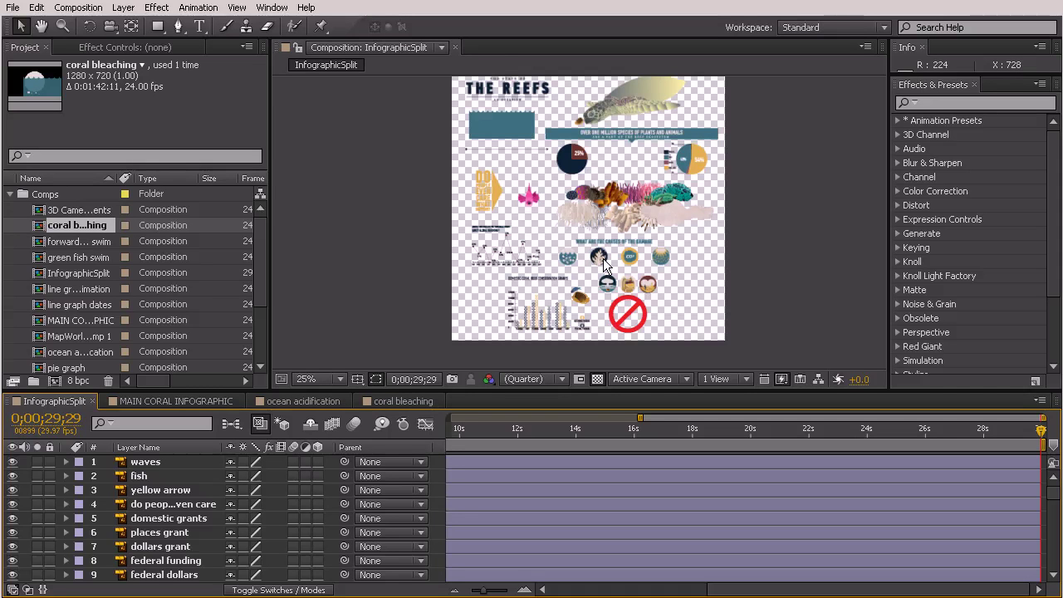
# Step: Reveal the bleached coral bg artwork's source in the Project, then return to coral bleaching
pyautogui.scroll(8, 604, 261)
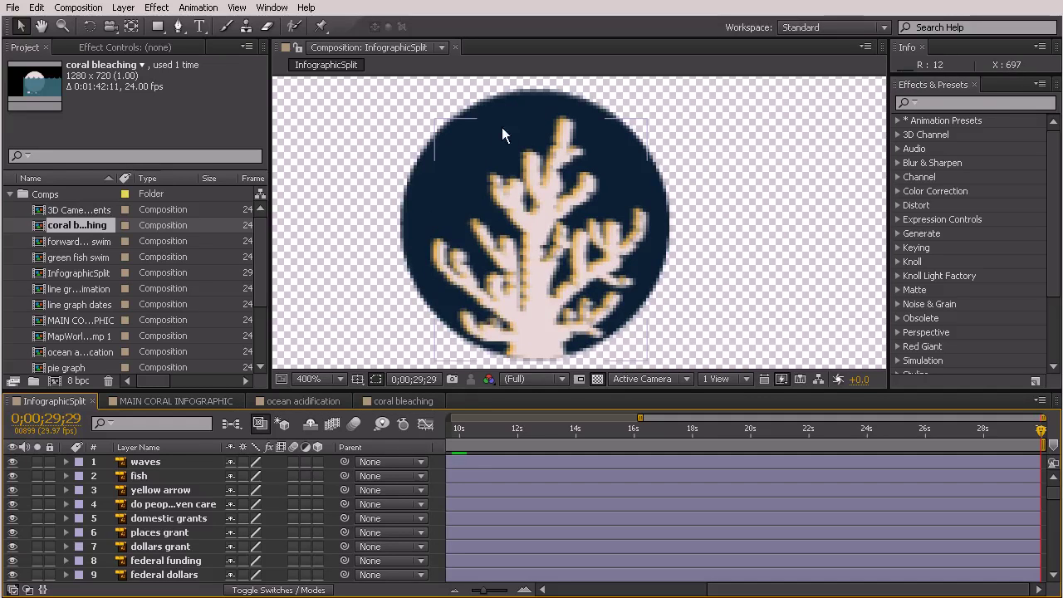
pyautogui.click(535, 88)
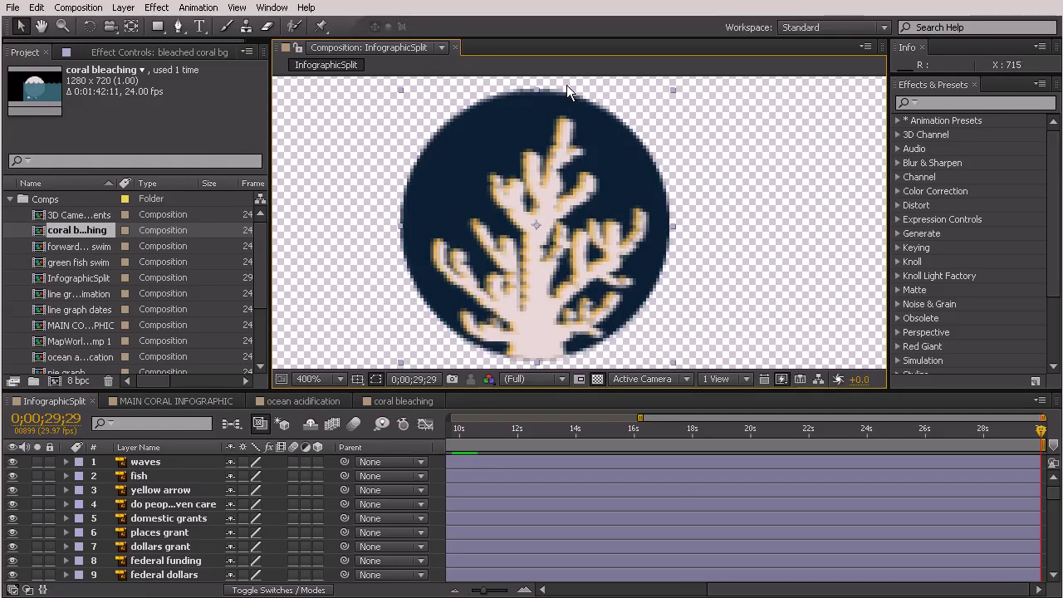
pyautogui.rightClick(491, 132)
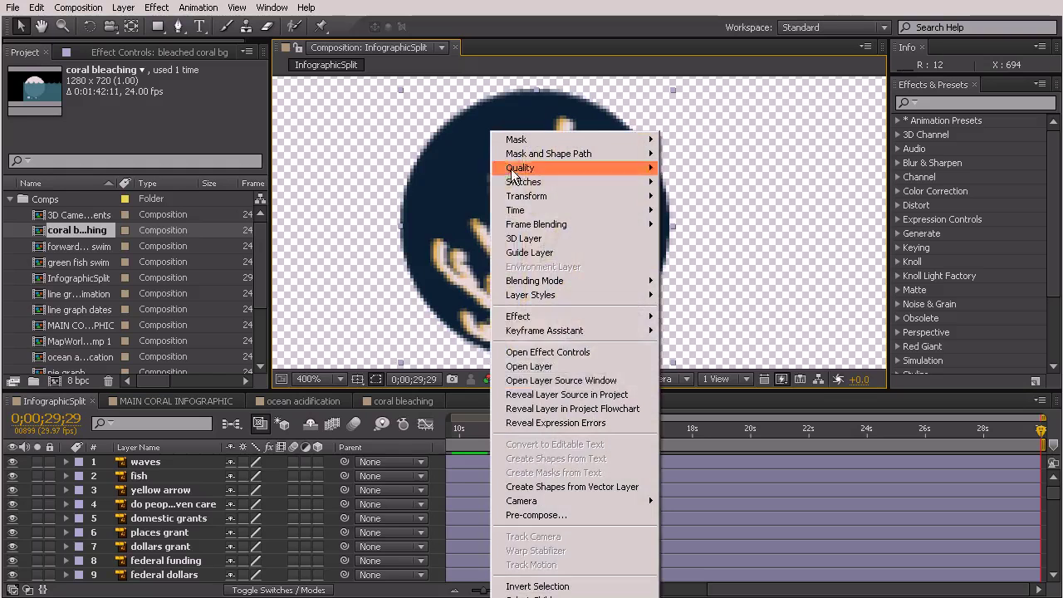
pyautogui.click(580, 396)
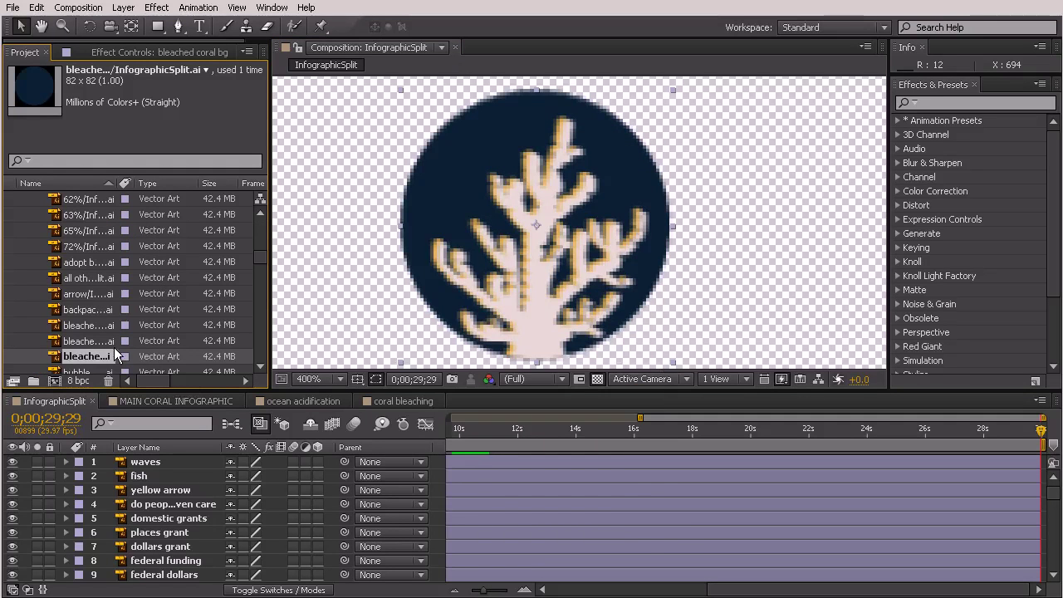
pyautogui.click(404, 402)
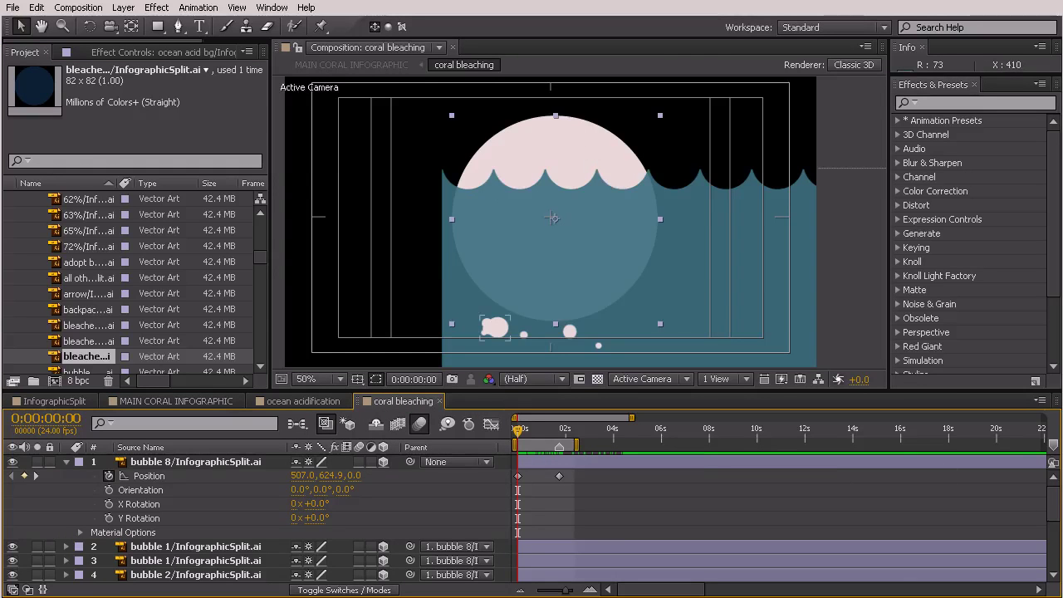
# Step: Replace layer 14's source with the bleached coral bg file
pyautogui.scroll(-5, 1054, 532)
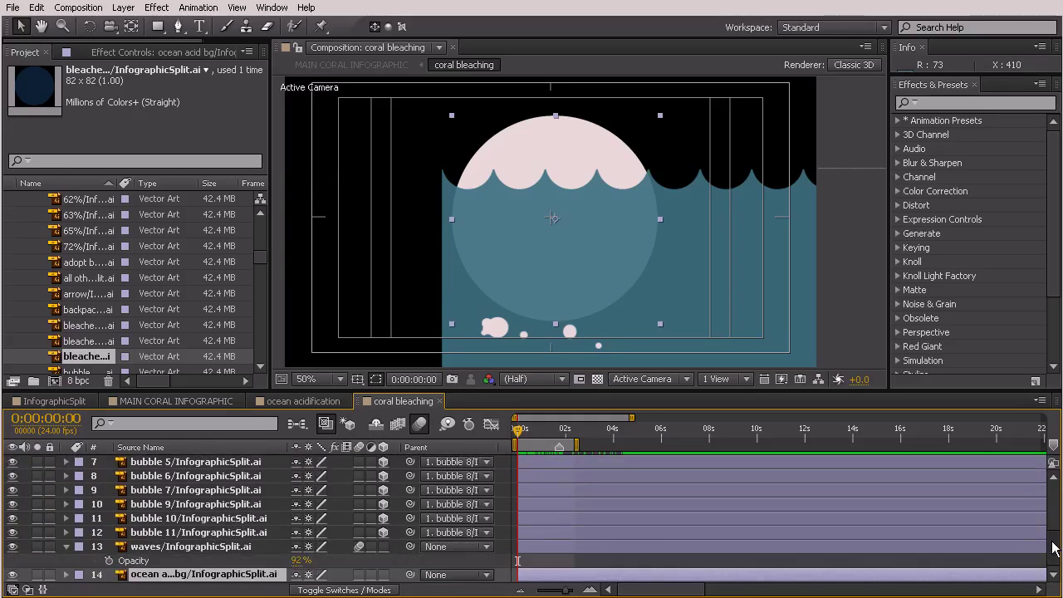
pyautogui.click(77, 357)
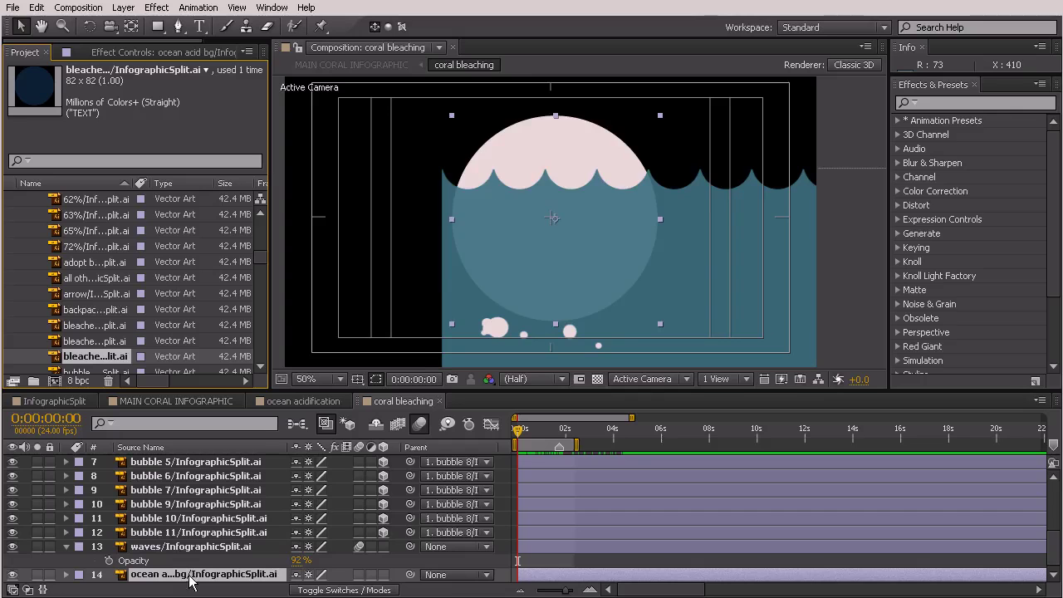
pyautogui.hotkey('ctrl', 'alt', '/')
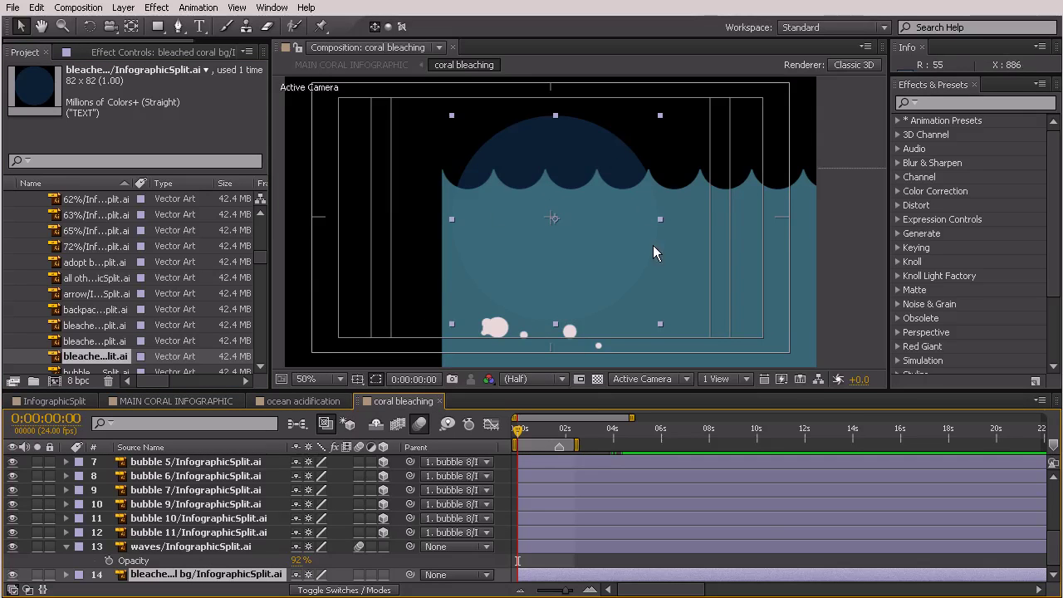
# Step: Delete layers 1–13, the bubble and waves layers
pyautogui.click(174, 546)
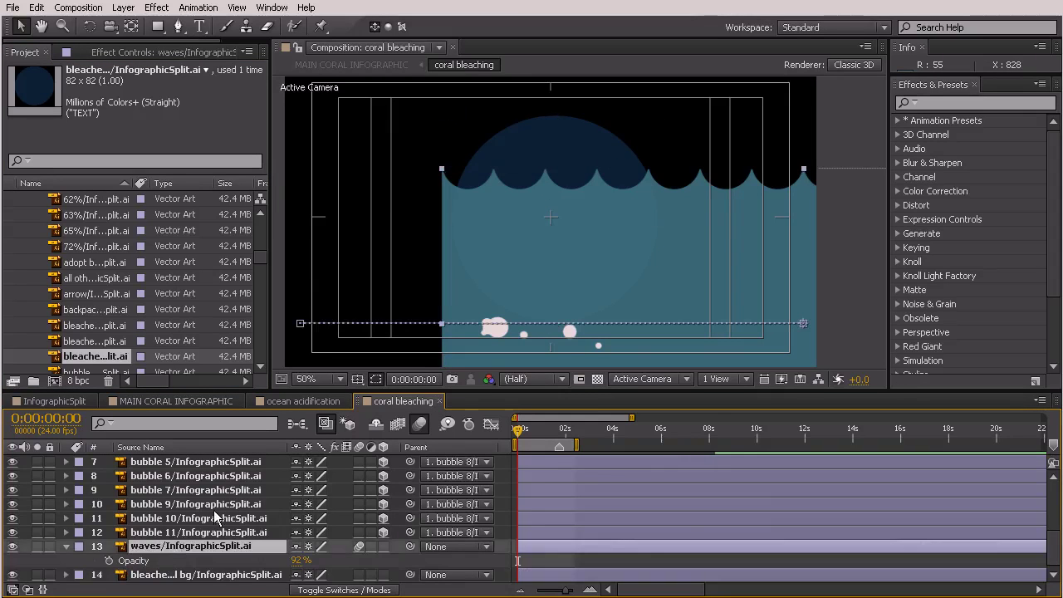
pyautogui.scroll(5, 213, 509)
pyautogui.keyDown('shift'); pyautogui.click(182, 463); pyautogui.keyUp('shift')
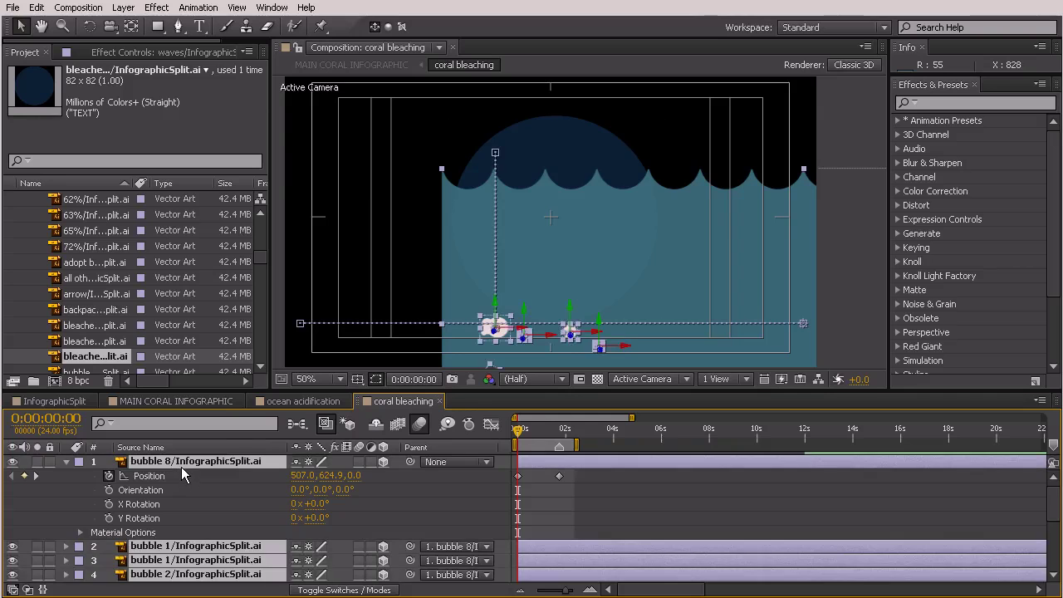
pyautogui.press('Delete')
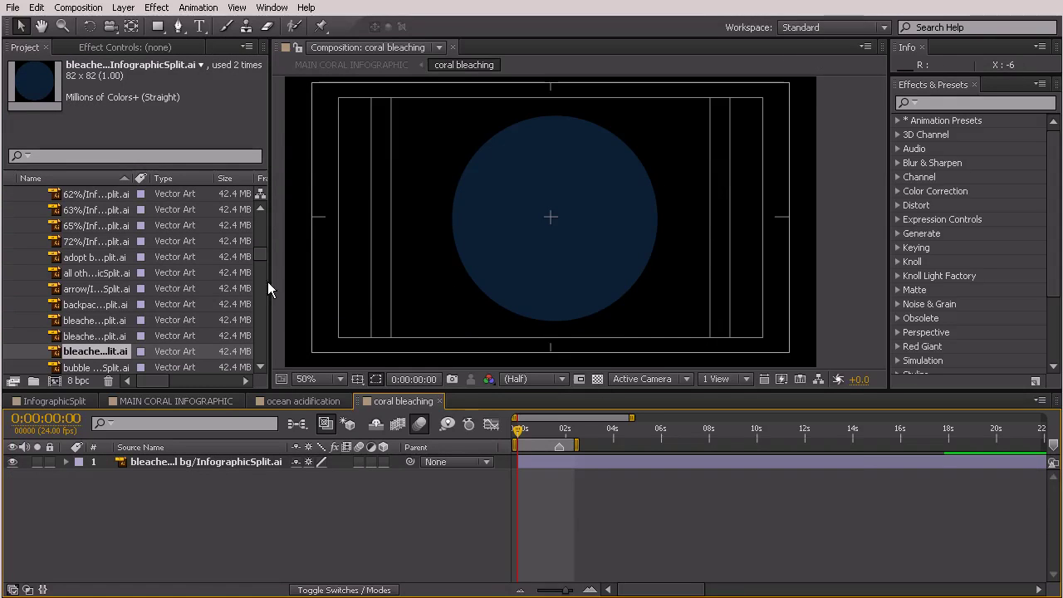
# Step: Return to MAIN CORAL INFOGRAPHIC and scrub to 0:01:07:19 to preview the navy circle
pyautogui.click(311, 403)
pyautogui.click(212, 403)
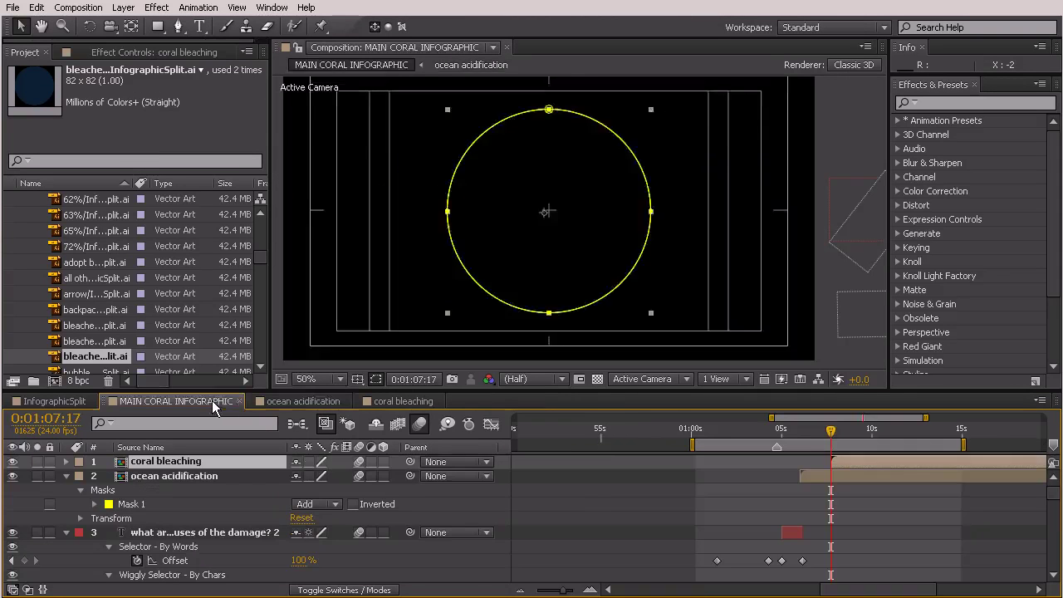
pyautogui.moveTo(832, 431)
pyautogui.mouseDown()
pyautogui.moveTo(814, 431)
pyautogui.moveTo(837, 447)
pyautogui.mouseUp()
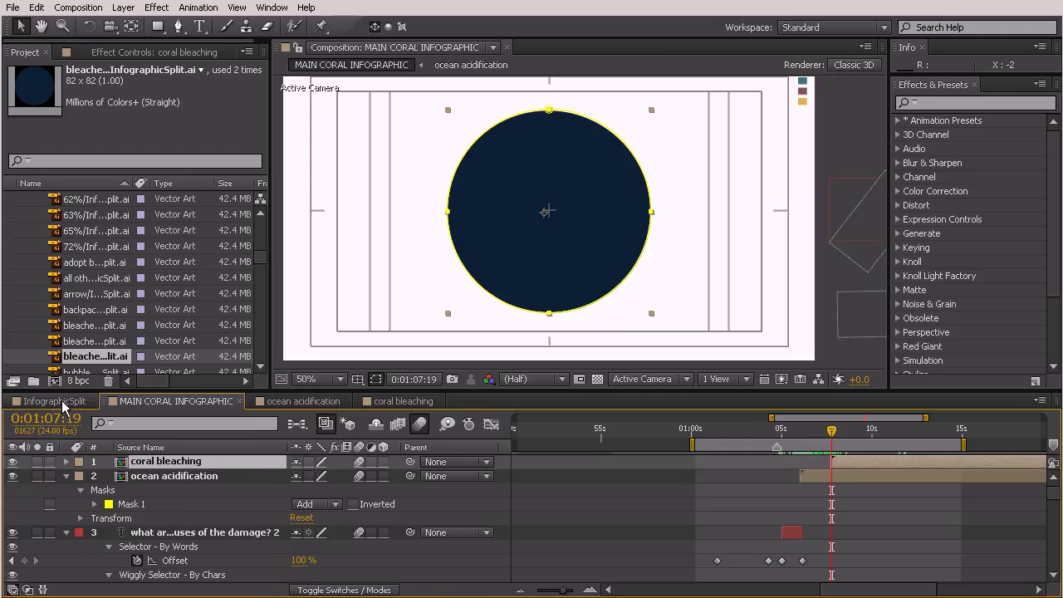
# Step: Select the bleached coral branch artwork layers in the InfographicSplit composition for copying
pyautogui.click(59, 402)
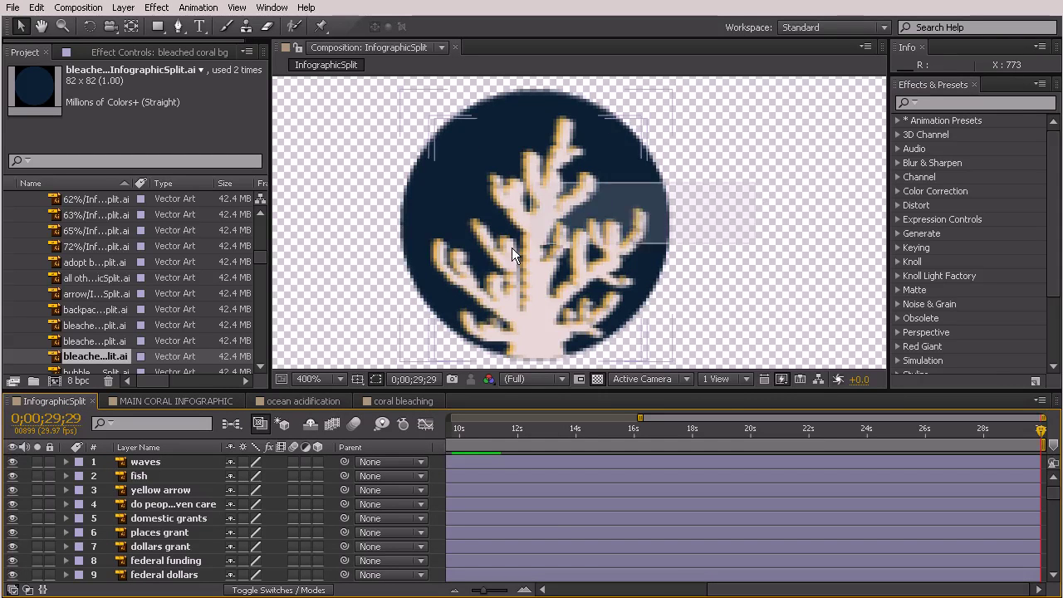
pyautogui.click(521, 233)
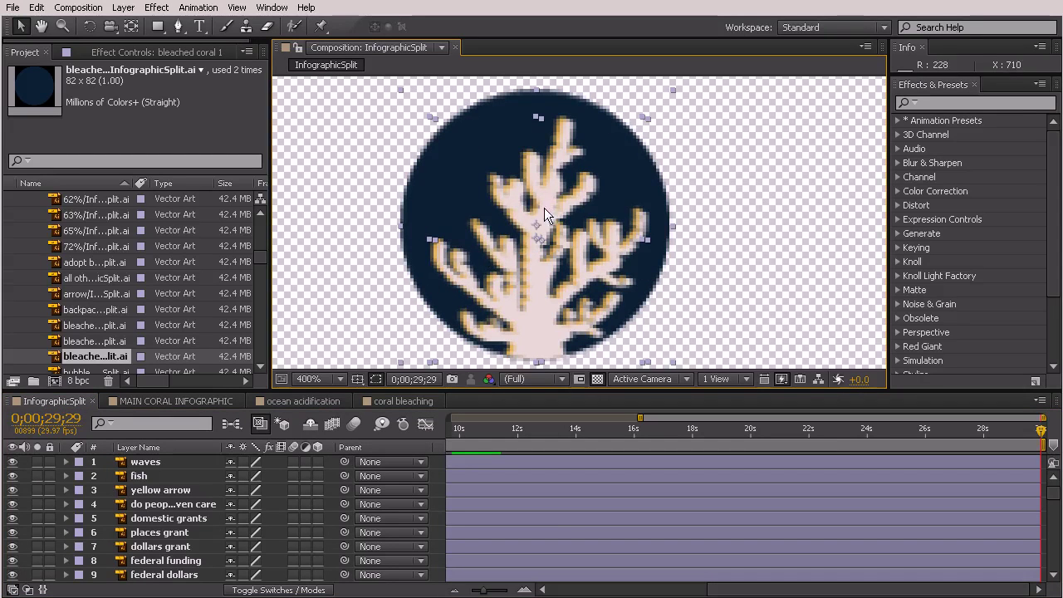
pyautogui.click(492, 101)
# Step: Paste the two coral layers into coral bleaching, centre them, and scale them to fill the navy circle
pyautogui.click(405, 401)
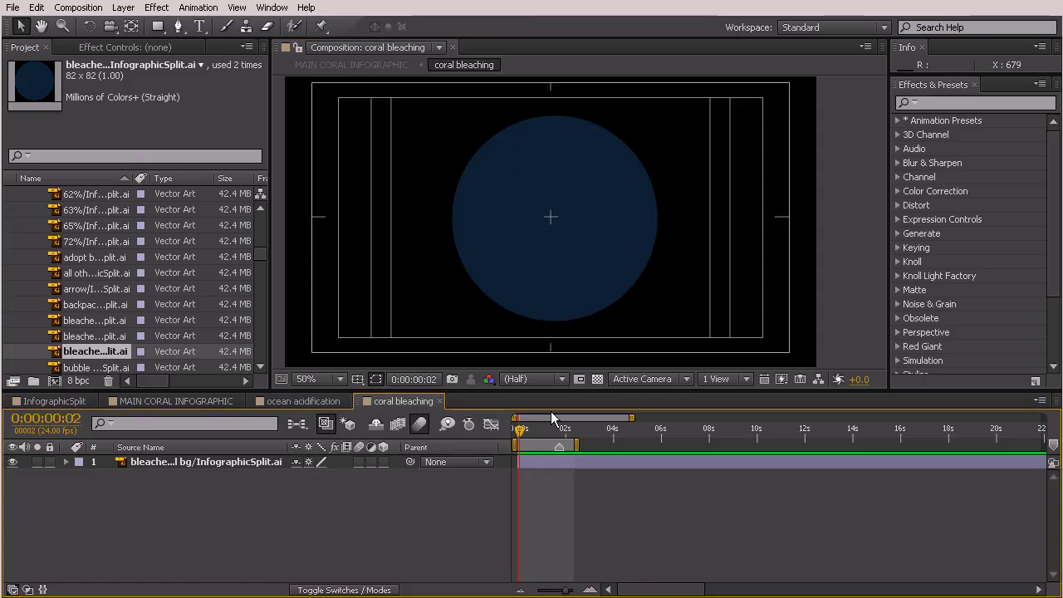
pyautogui.hotkey('ctrl', '/')
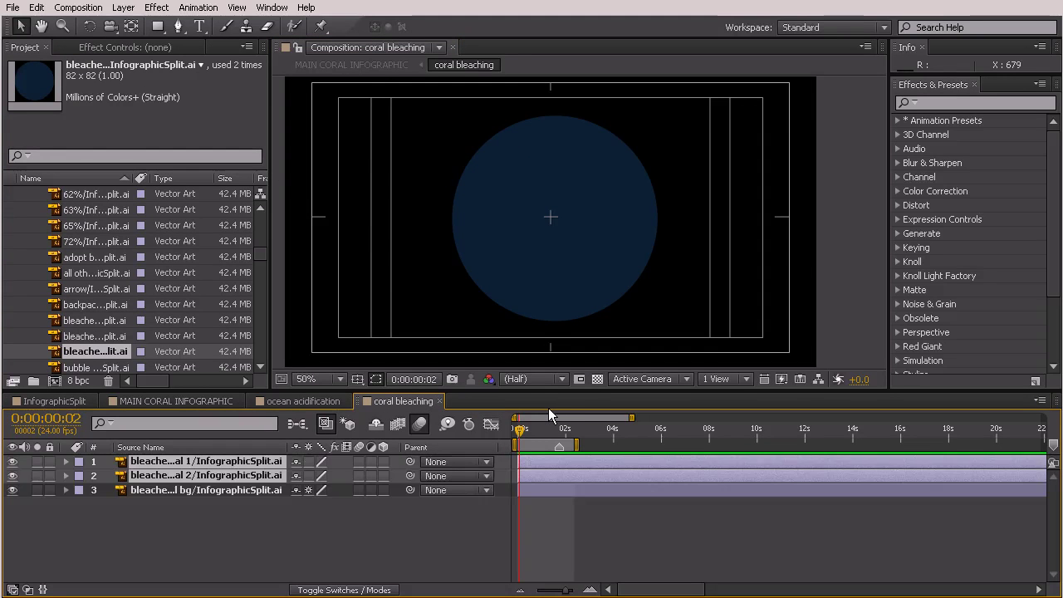
pyautogui.press(',')
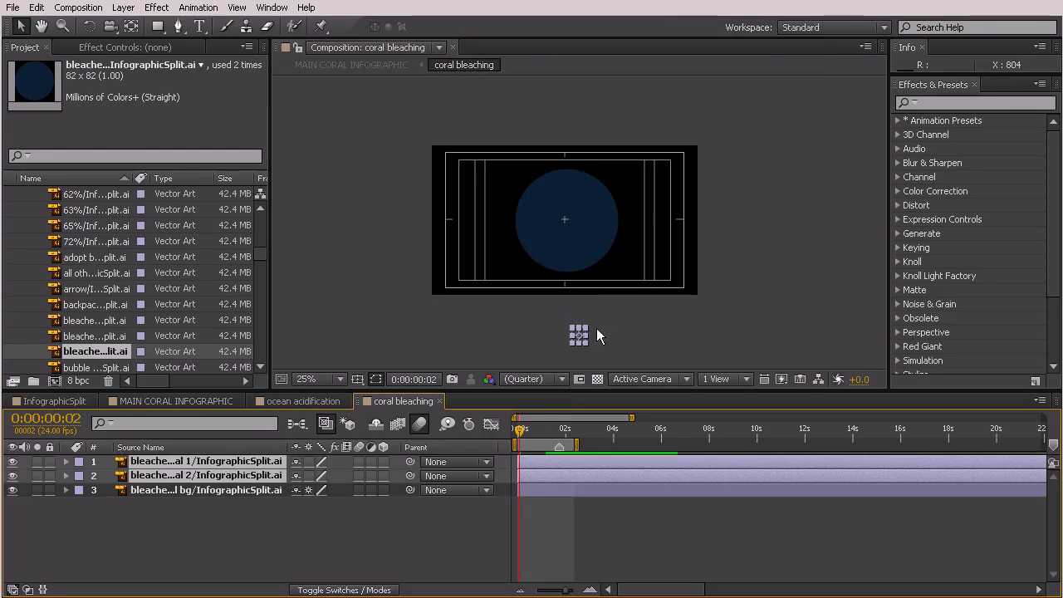
pyautogui.moveTo(584, 339); pyautogui.dragTo(571, 232)
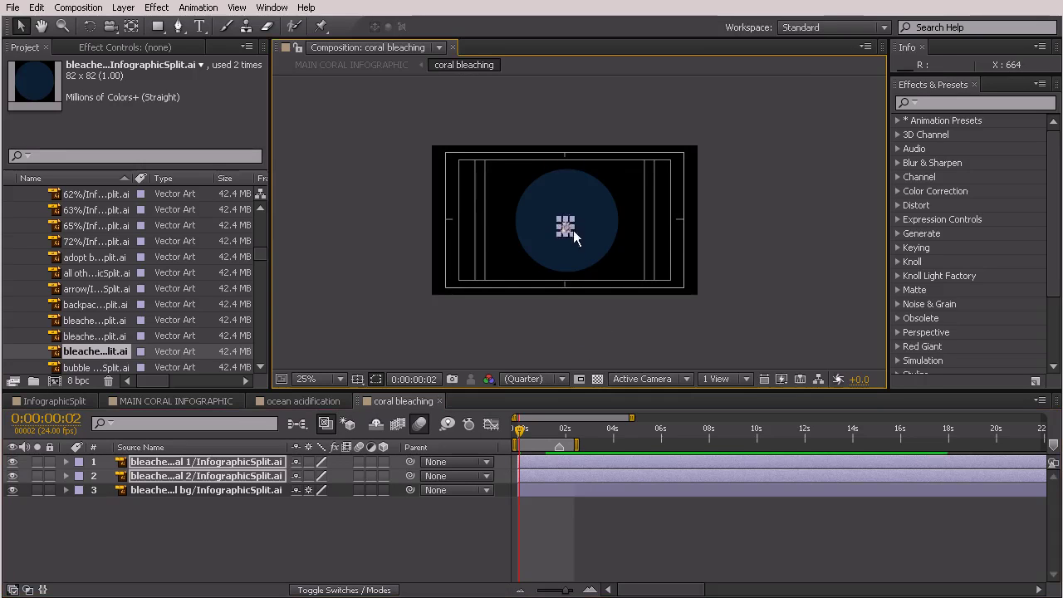
pyautogui.press('.')
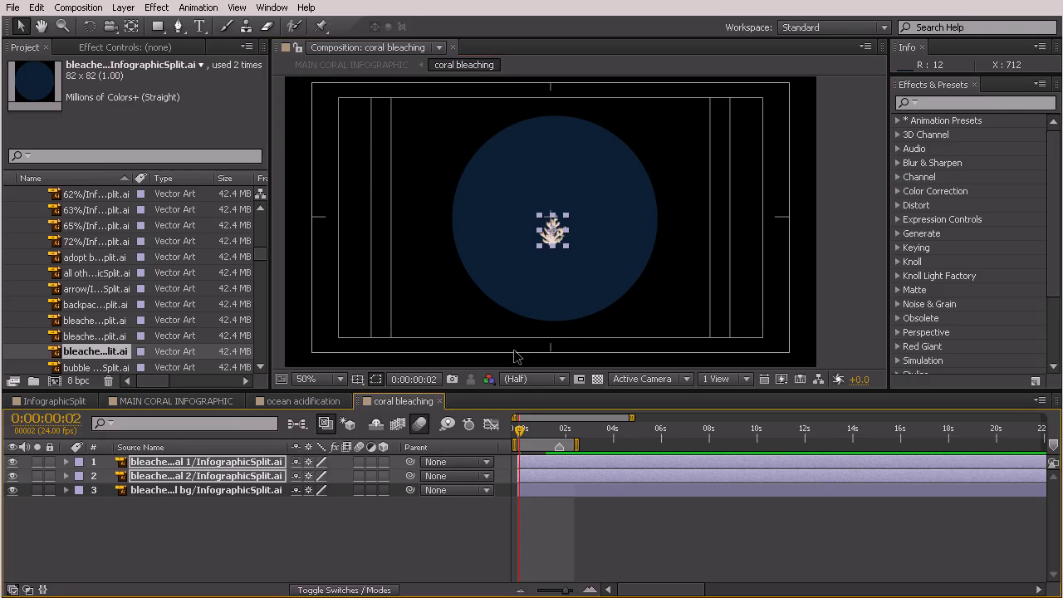
pyautogui.moveTo(570, 214); pyautogui.dragTo(634, 131)
pyautogui.moveTo(541, 265); pyautogui.dragTo(544, 269)
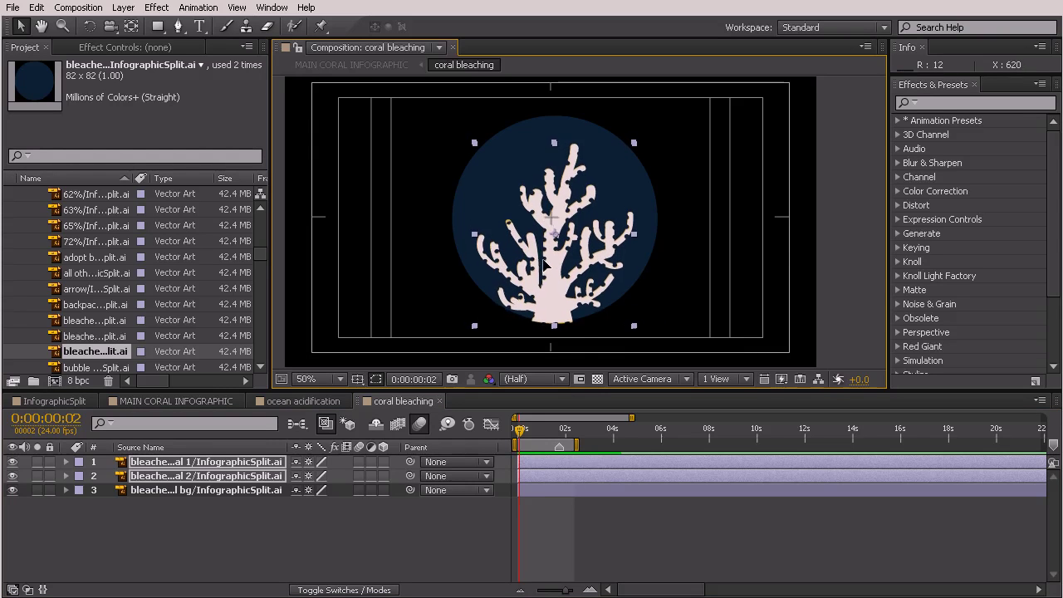
# Step: Offset the white coral slightly up-right over the yellow, toggling its visibility to compare
pyautogui.click(185, 547)
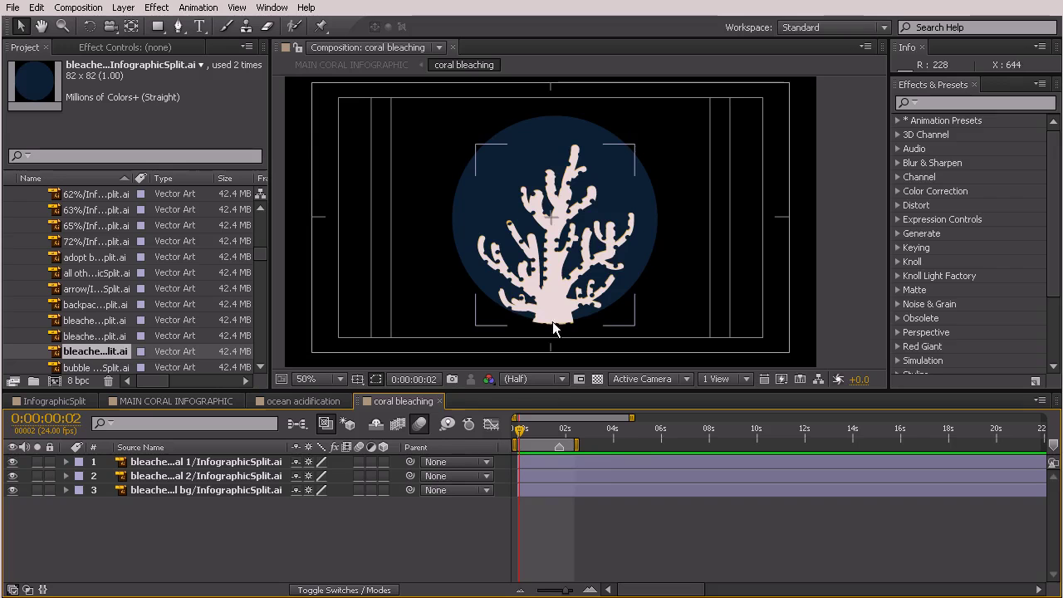
pyautogui.moveTo(552, 321); pyautogui.dragTo(559, 315)
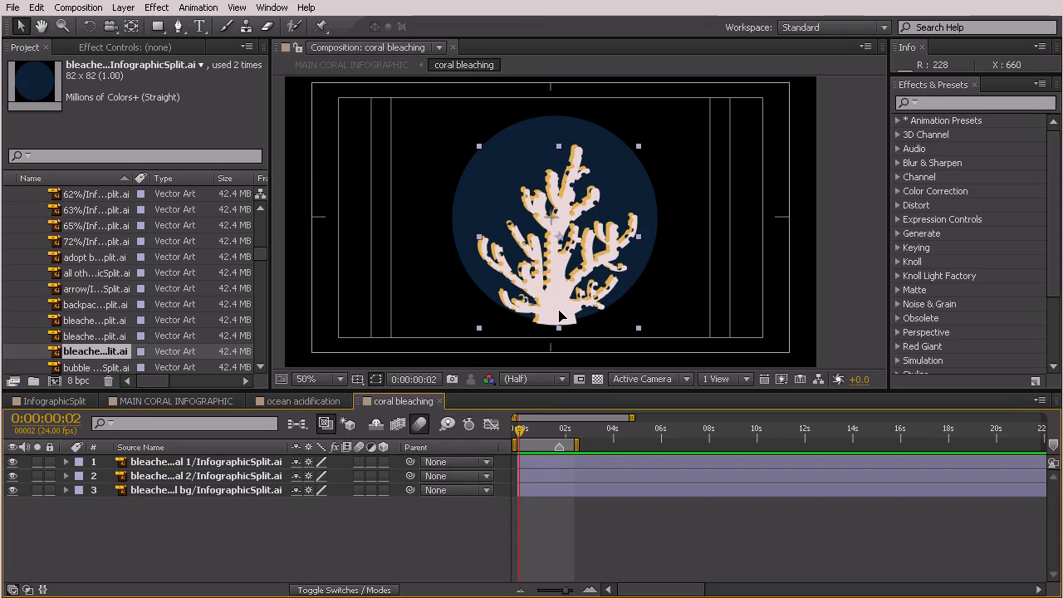
pyautogui.keyDown('shift'); pyautogui.click(212, 490); pyautogui.keyUp('shift')
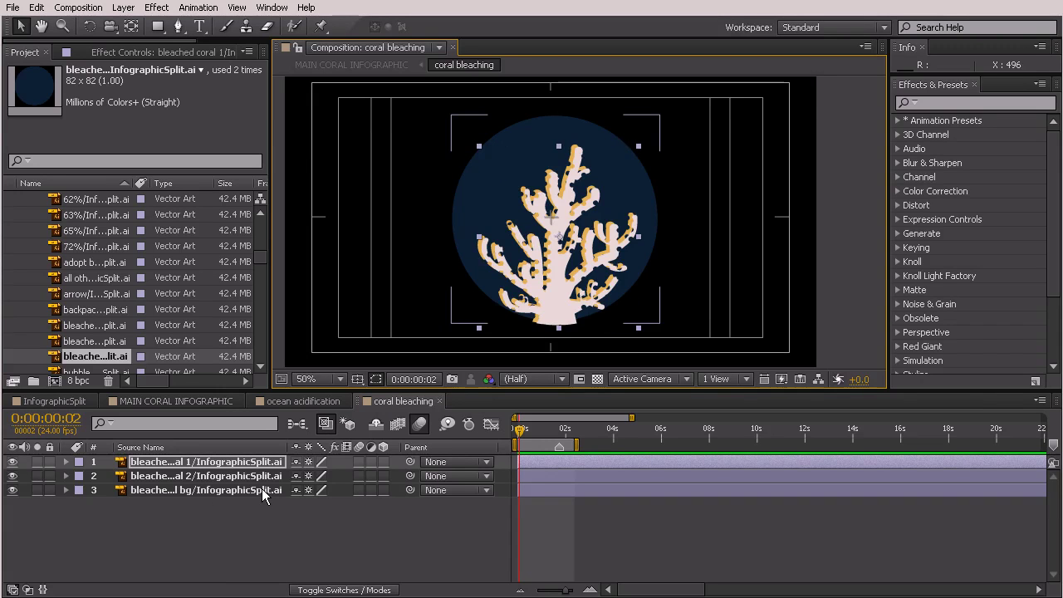
pyautogui.keyDown('ctrl'); pyautogui.click(214, 492); pyautogui.keyUp('ctrl')
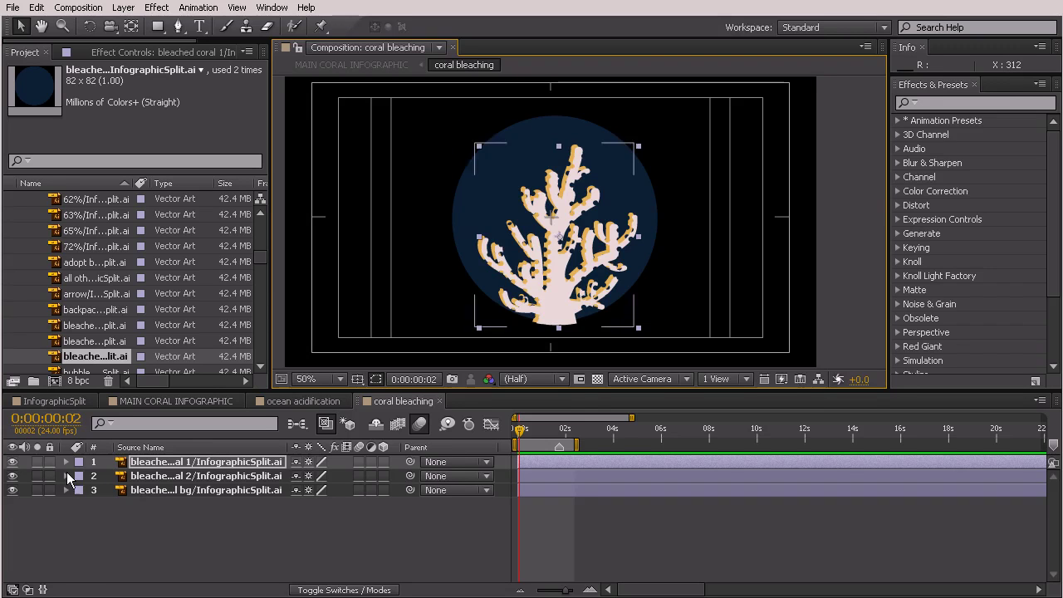
pyautogui.click(12, 463)
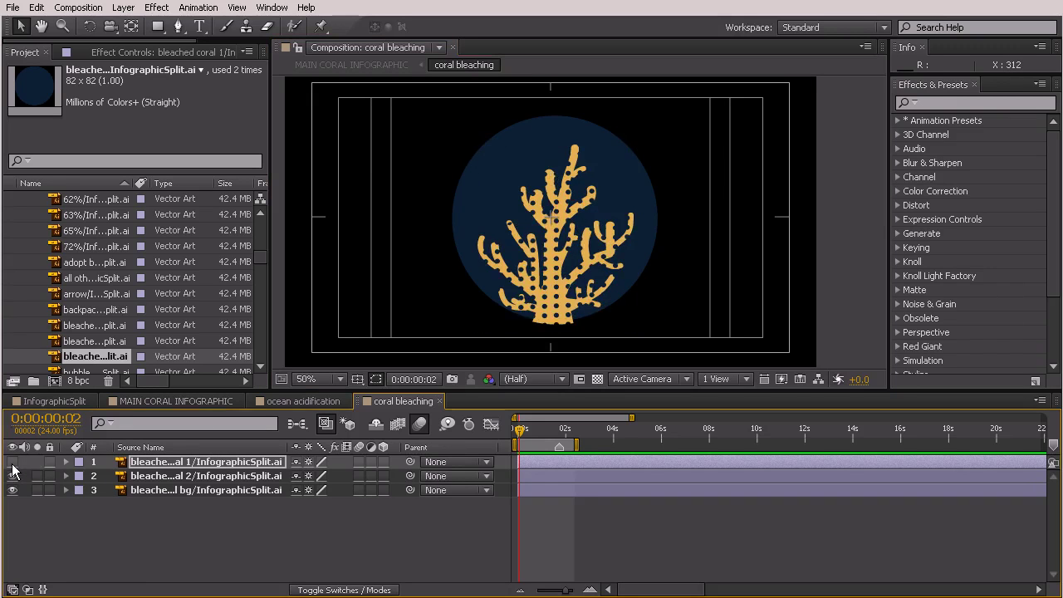
pyautogui.click(12, 462)
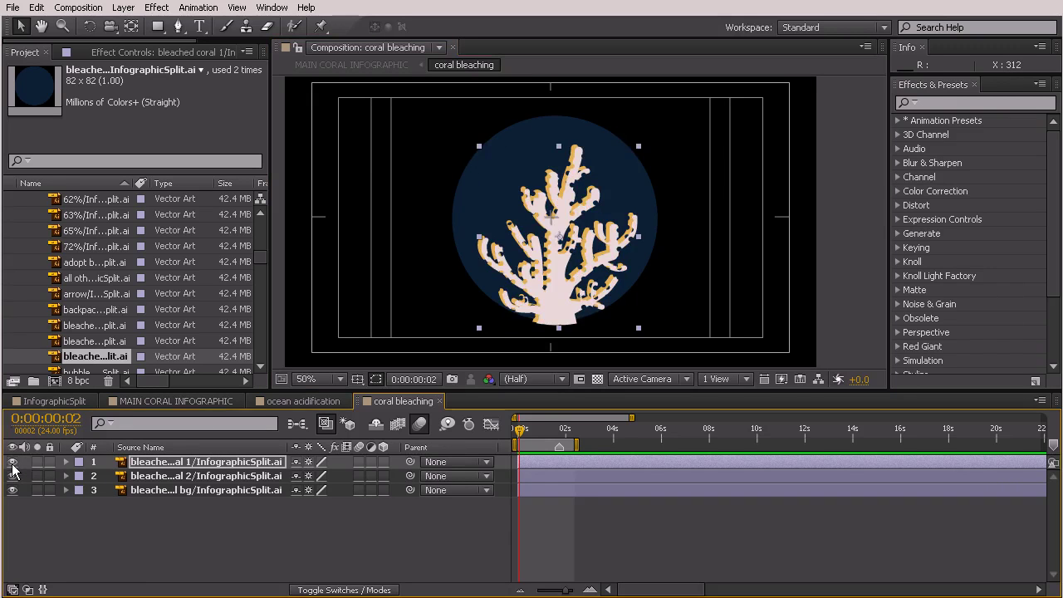
# Step: Convert the white coral into the 'bleached coral 1 Outlines' shape layer, delete the original, and expand its contents
pyautogui.rightClick(156, 467)
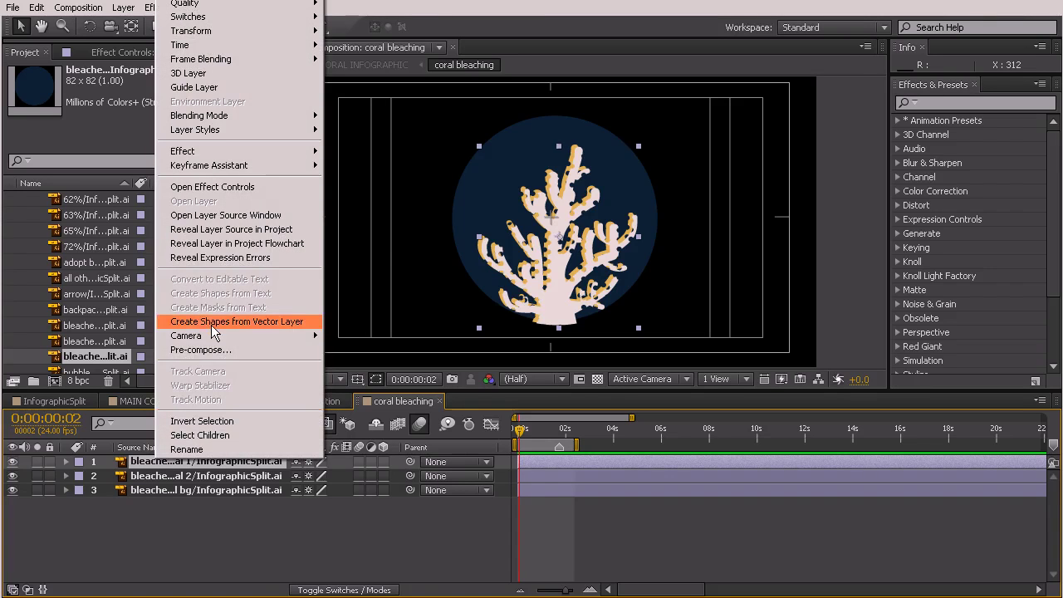
pyautogui.click(216, 323)
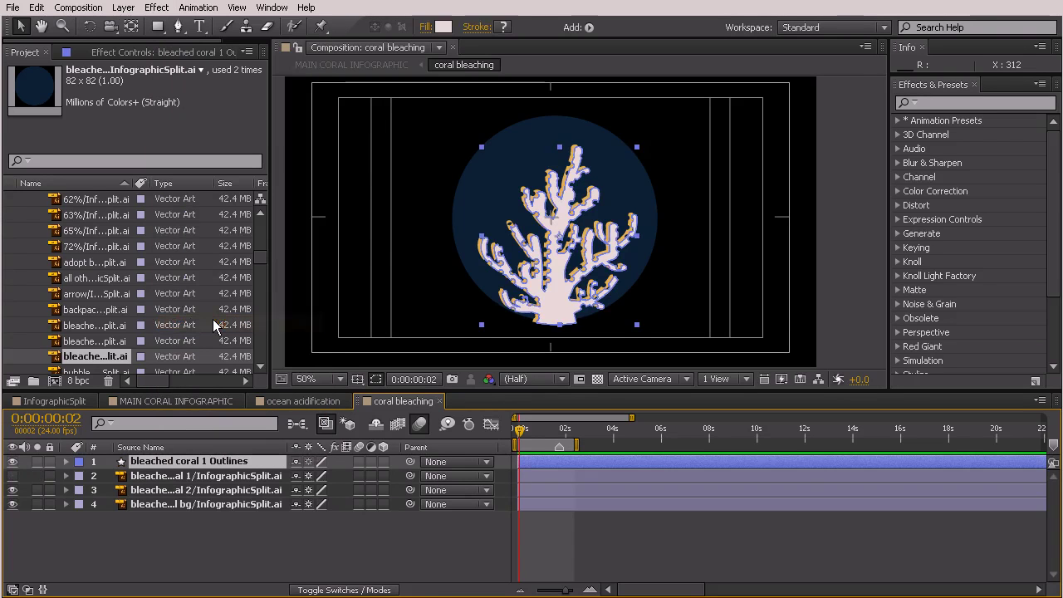
pyautogui.click(190, 478)
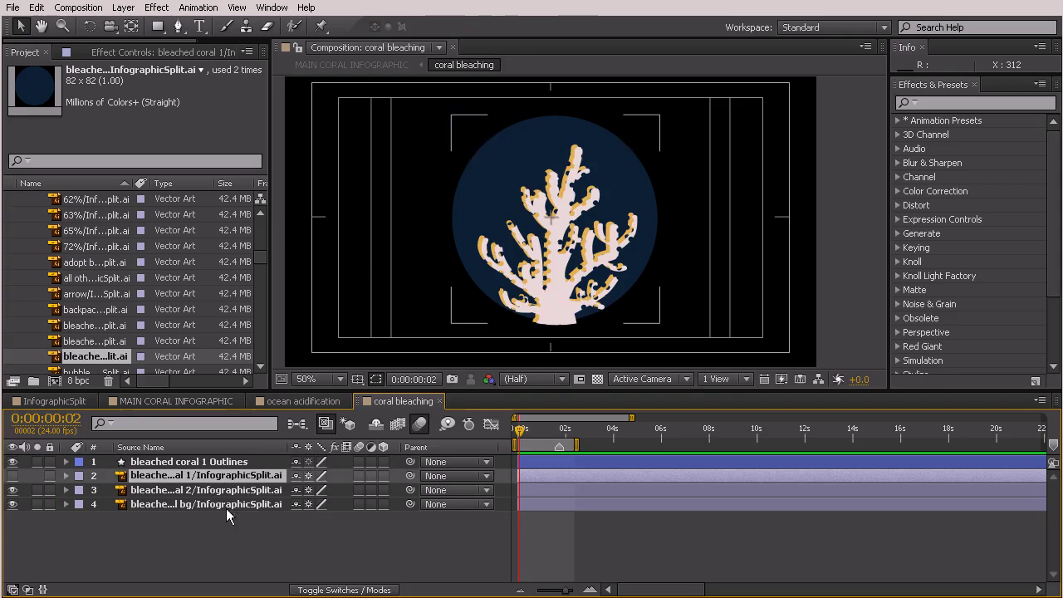
pyautogui.press('Delete')
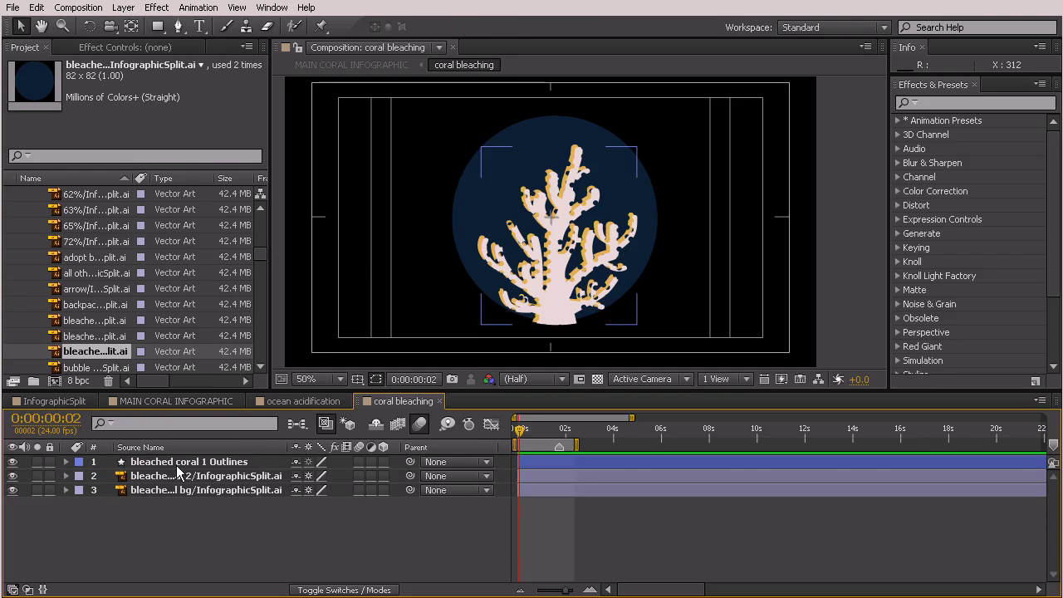
pyautogui.click(179, 463)
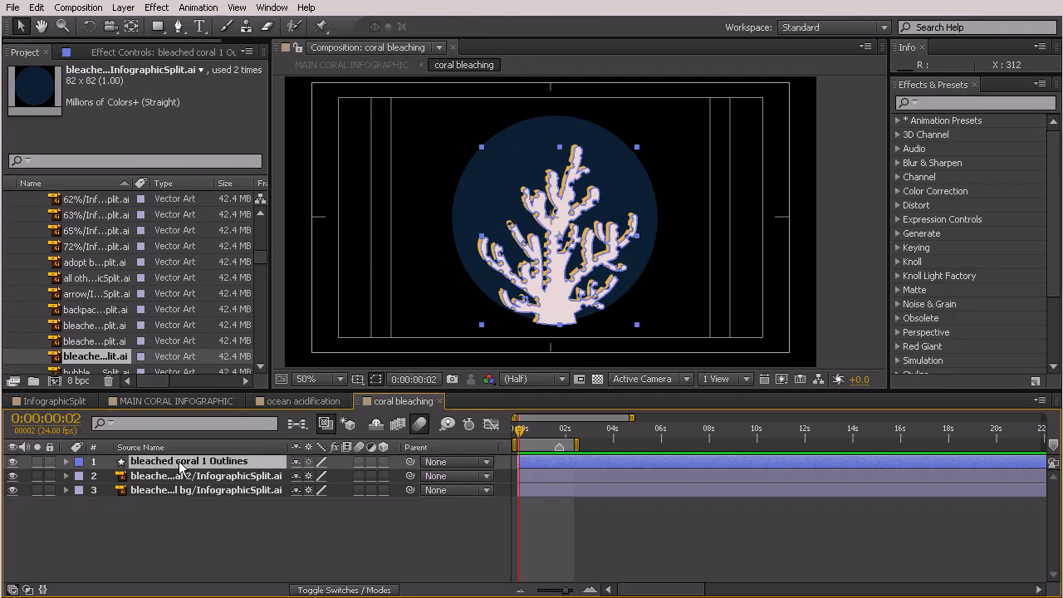
pyautogui.click(66, 464)
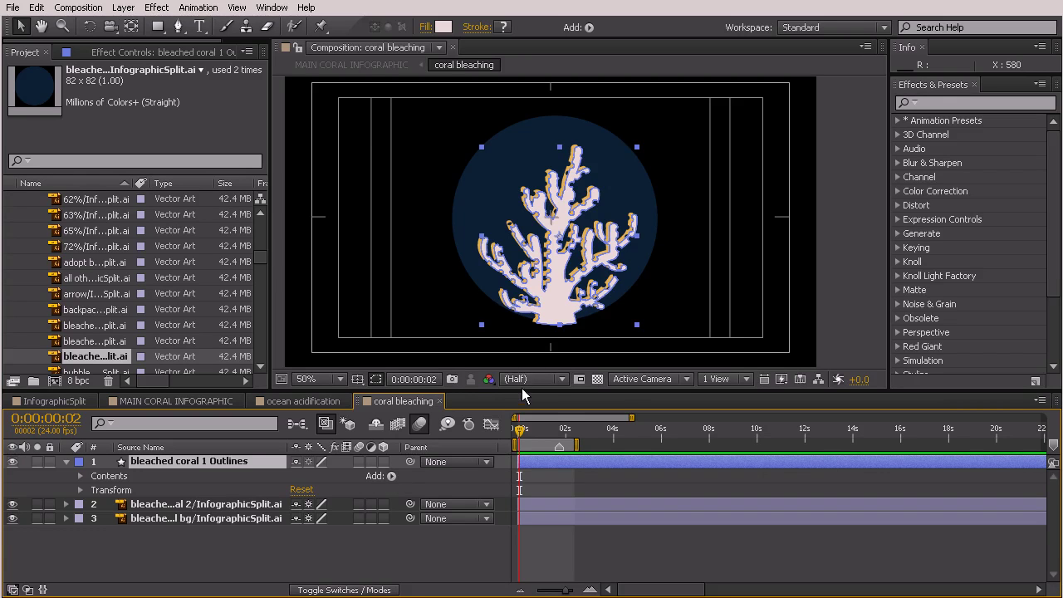
# Step: Add a Wiggle Paths operator to the white coral shape layer
pyautogui.moveTo(522, 389); pyautogui.dragTo(515, 295)
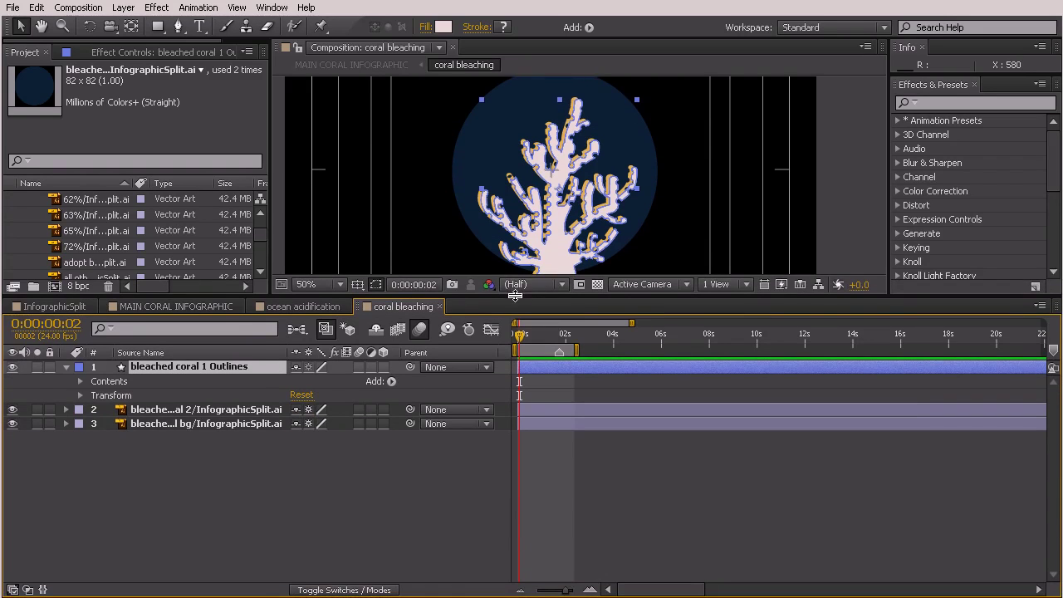
pyautogui.click(392, 381)
pyautogui.click(532, 449)
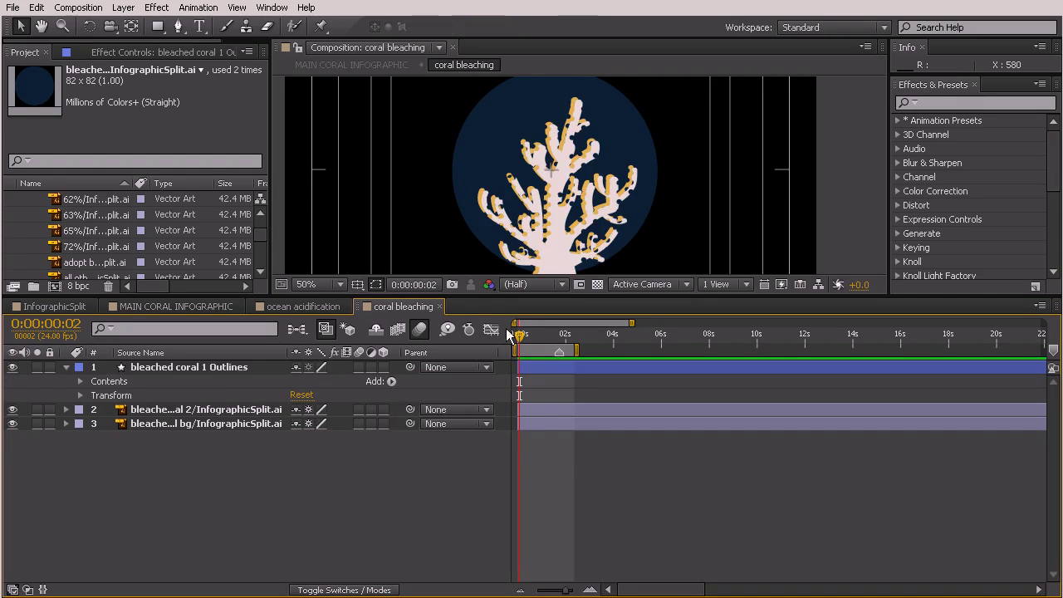
pyautogui.moveTo(569, 295); pyautogui.dragTo(448, 180)
pyautogui.click(392, 264)
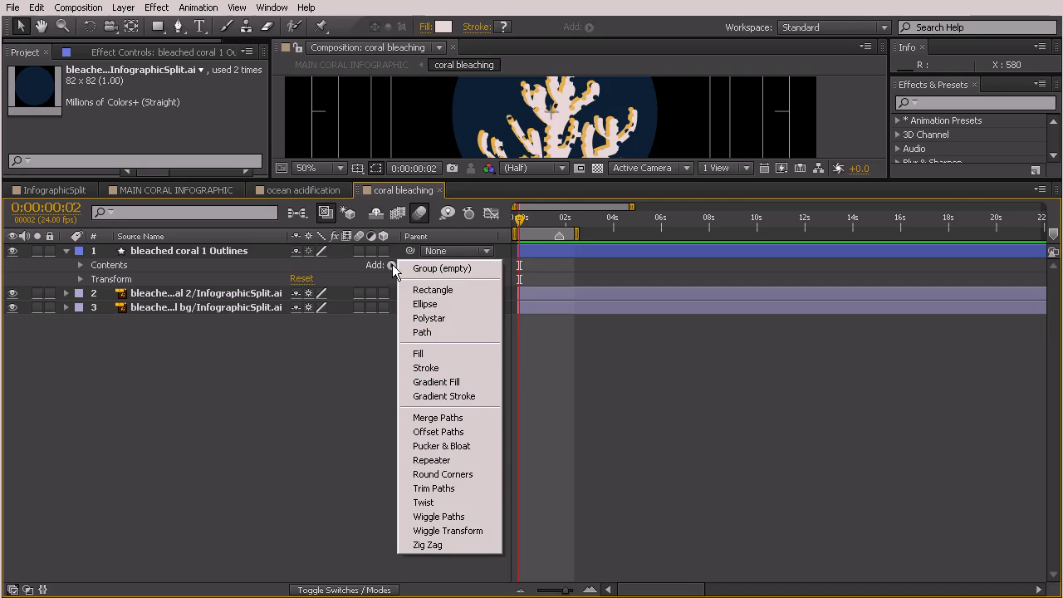
pyautogui.click(432, 518)
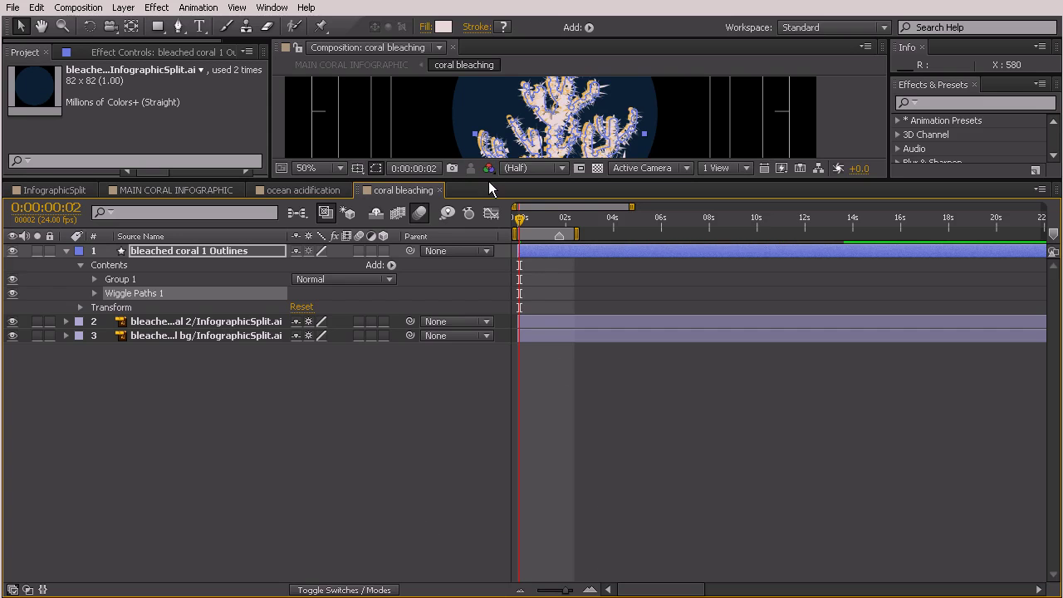
# Step: Preview the jagged, wiggling coral edge and select the coral's Group 1
pyautogui.moveTo(490, 178); pyautogui.dragTo(486, 375)
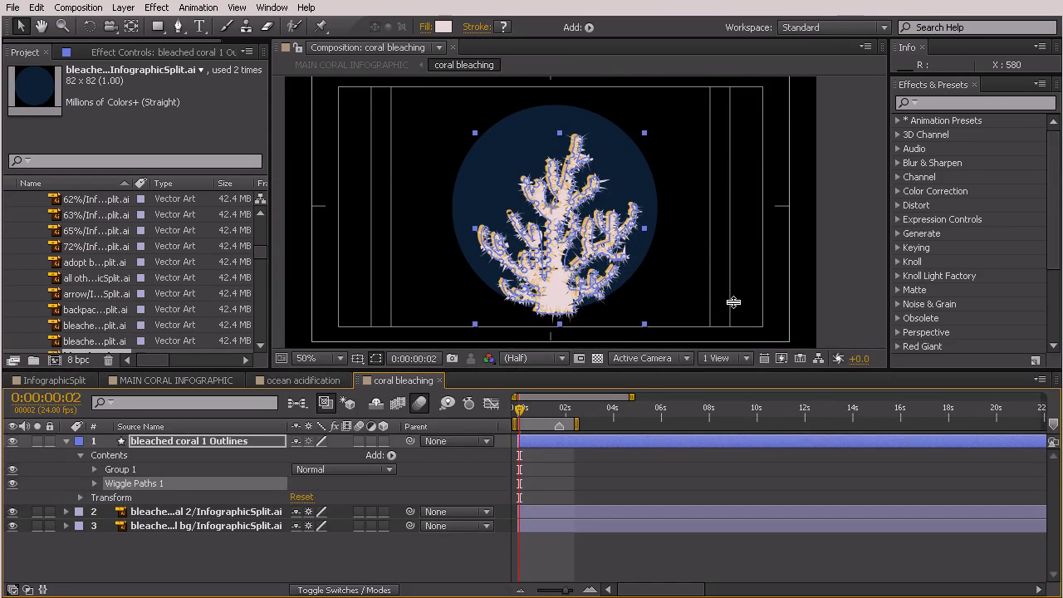
pyautogui.click(732, 302)
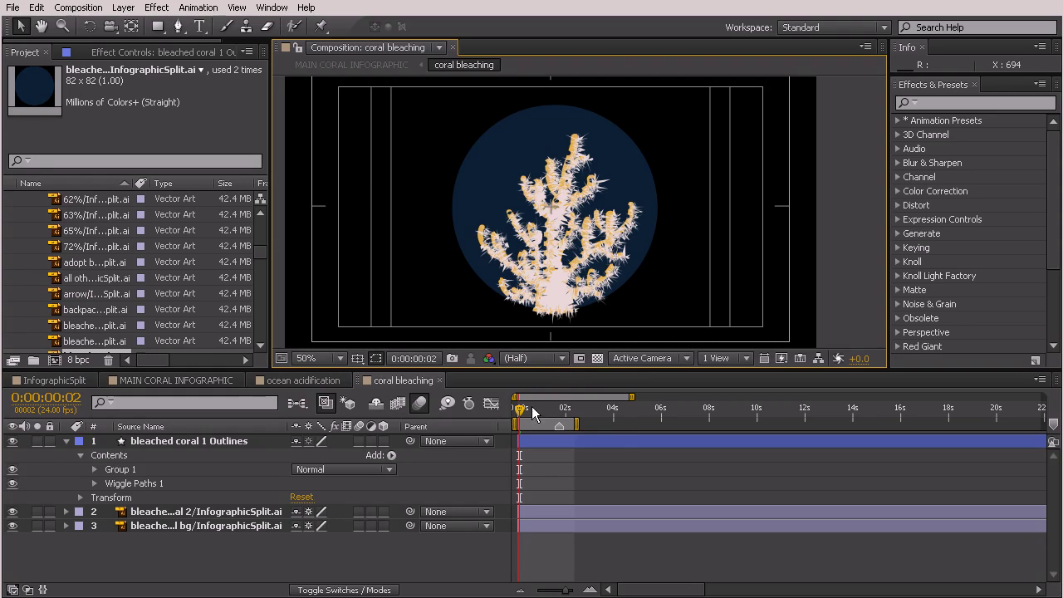
pyautogui.press('space')
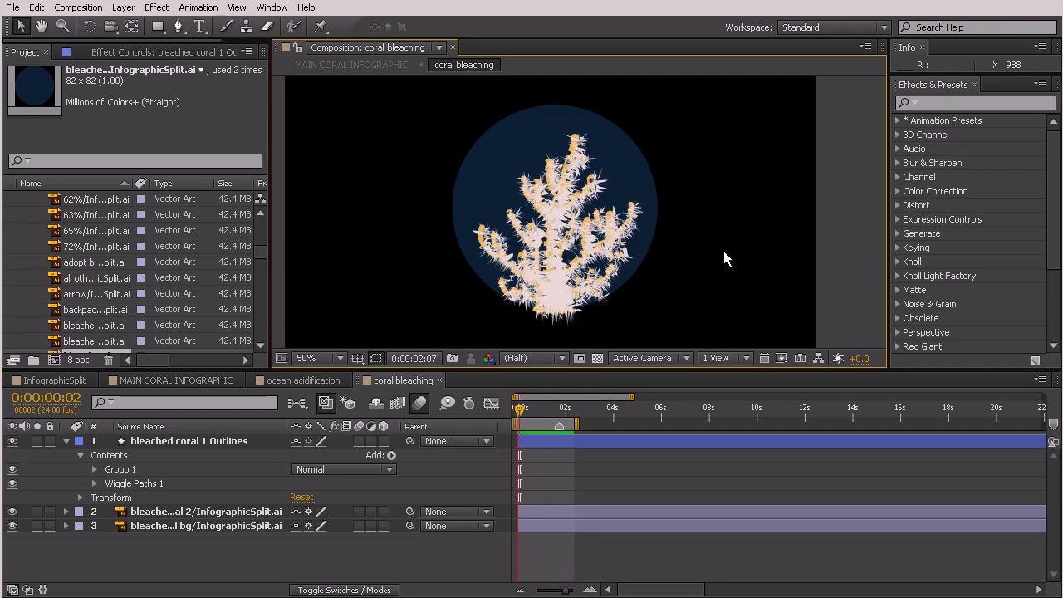
pyautogui.press('space')
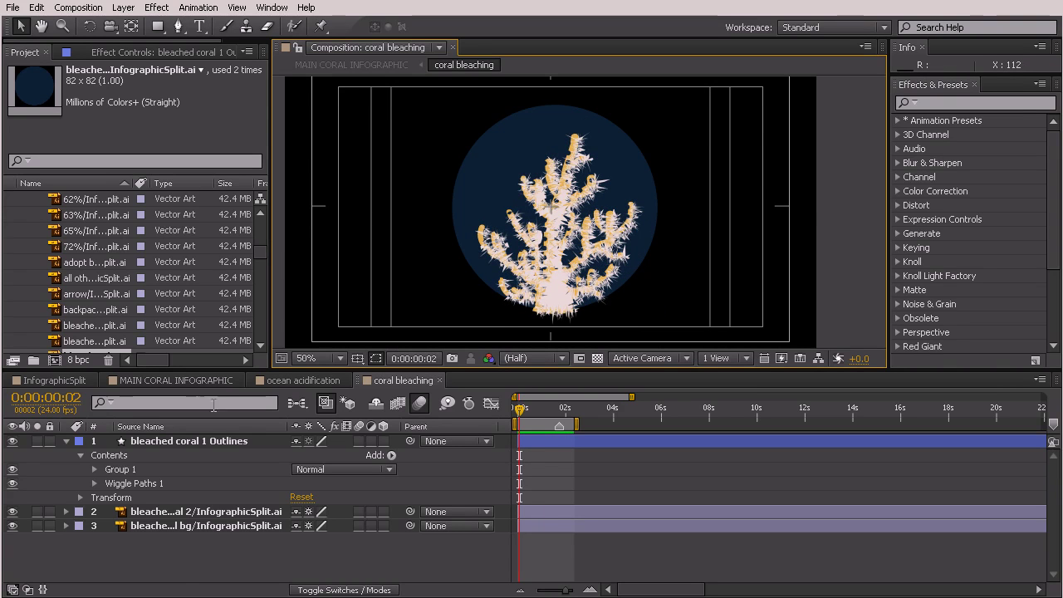
pyautogui.click(121, 469)
# Step: Lower Wiggle Paths Size from 10.0 to 4.0 and check the subtler edge at a later frame
pyautogui.click(92, 482)
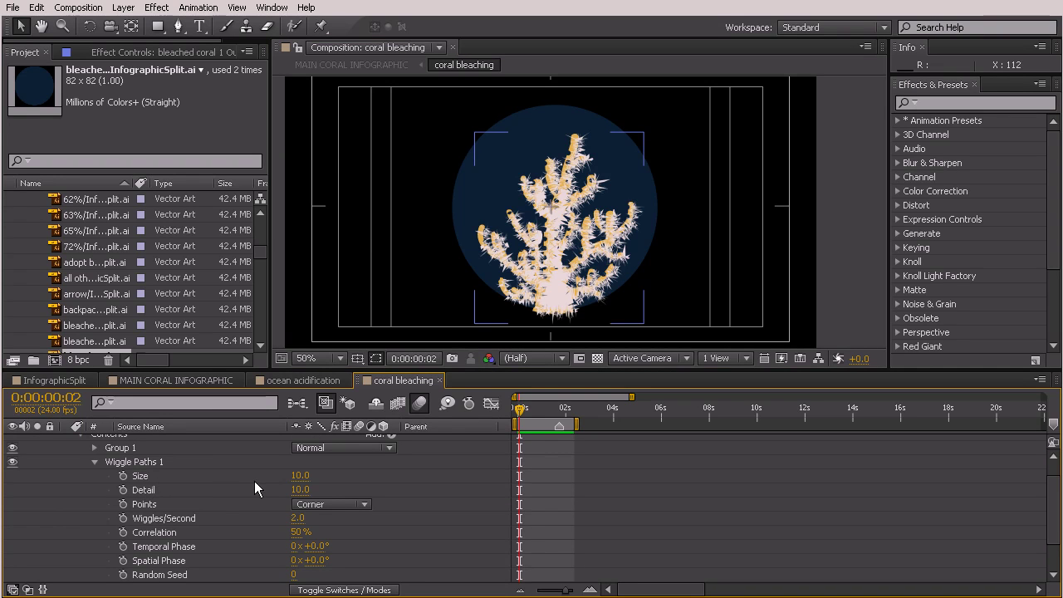
pyautogui.moveTo(304, 485); pyautogui.dragTo(292, 476)
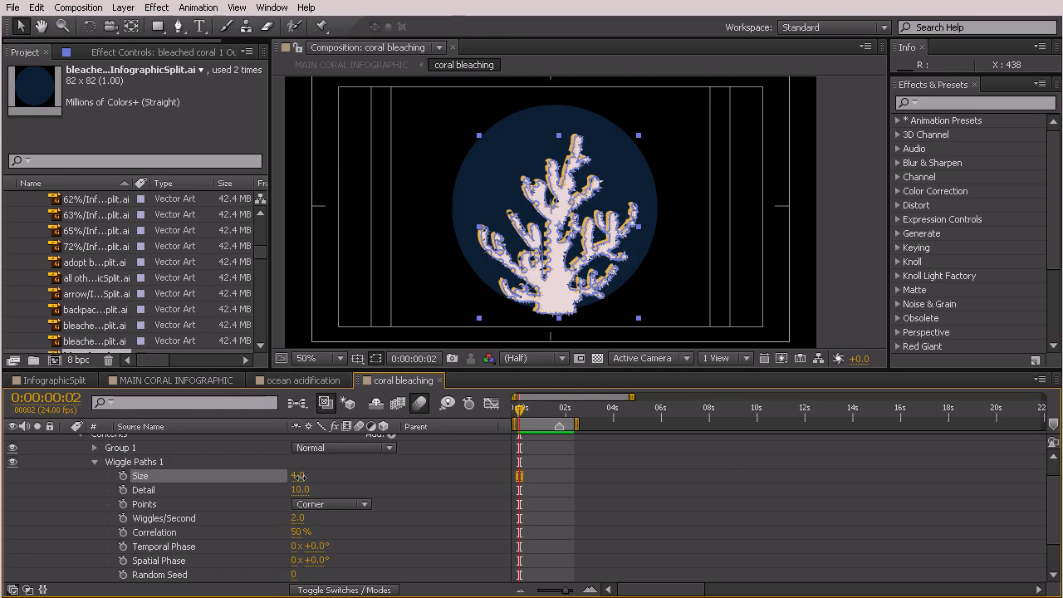
pyautogui.click(698, 458)
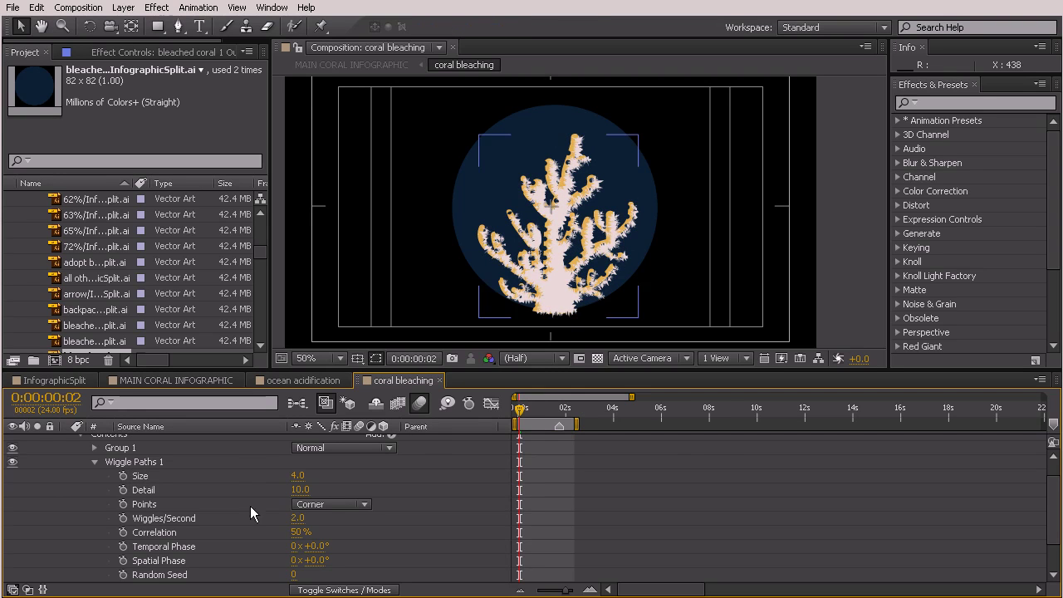
pyautogui.moveTo(520, 409); pyautogui.dragTo(560, 412)
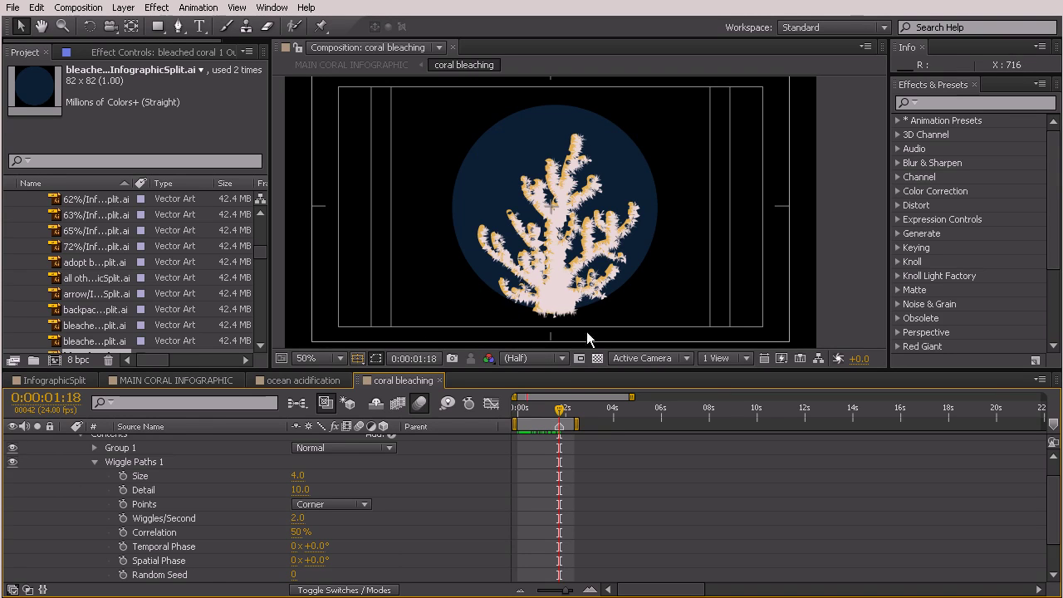
pyautogui.moveTo(581, 368); pyautogui.dragTo(581, 226)
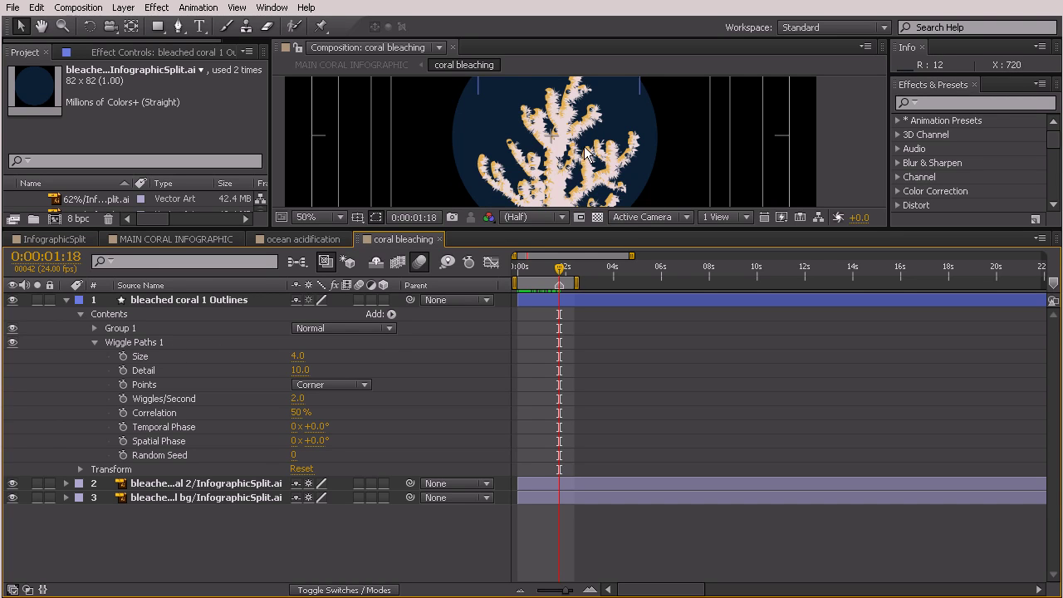
# Step: Pre-compose both coral layers into a new composition named 'coral with wiggle'
pyautogui.click(150, 490)
pyautogui.keyDown('shift'); pyautogui.click(171, 298); pyautogui.keyUp('shift')
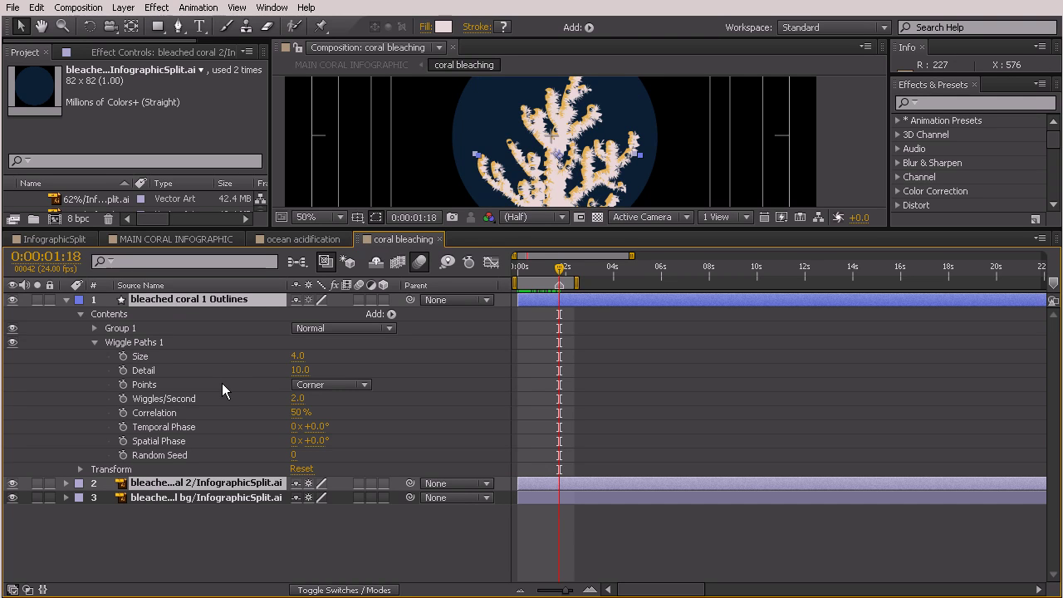
pyautogui.hotkey('ctrl', 'shift', 'c')
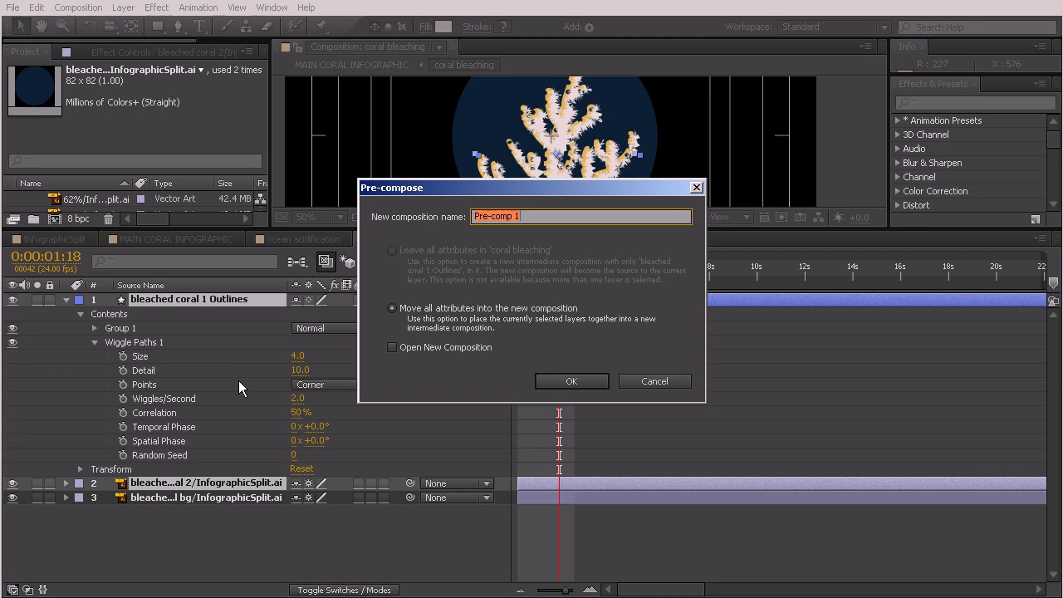
pyautogui.write('coral with')
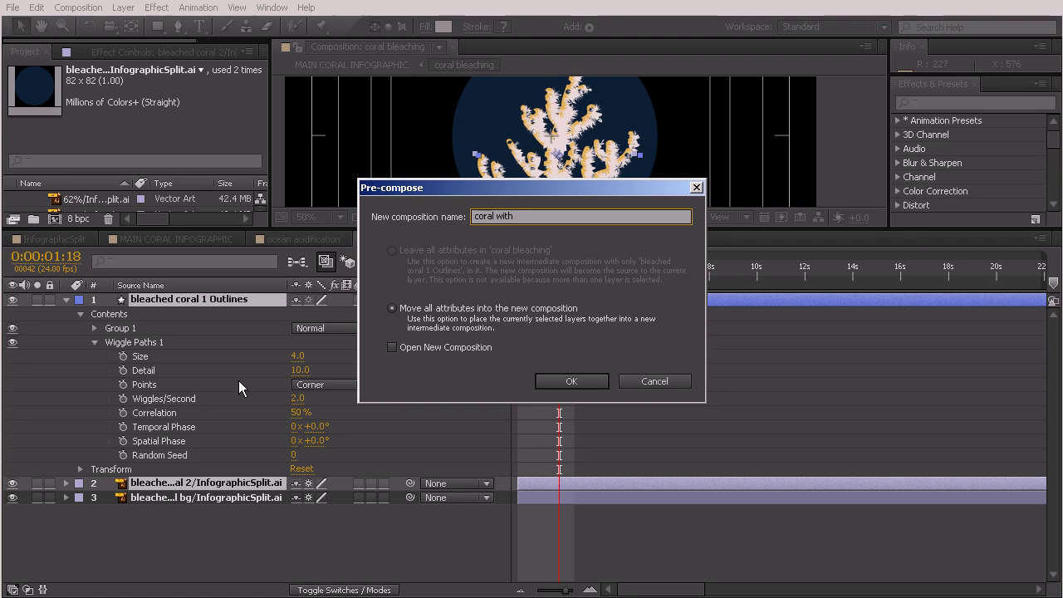
pyautogui.write(' wiggle')
pyautogui.click(581, 382)
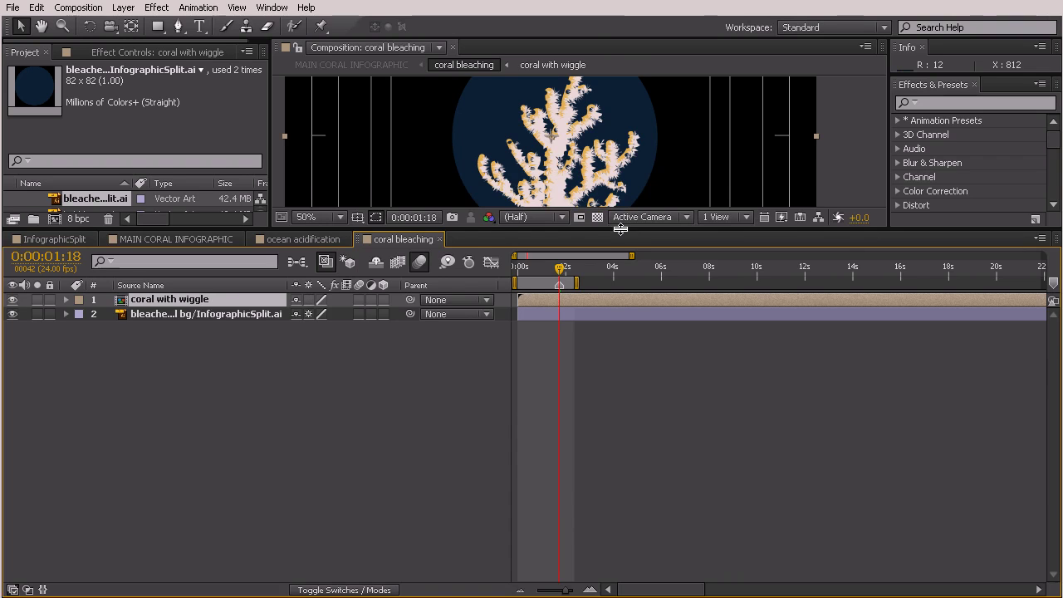
pyautogui.moveTo(621, 232); pyautogui.dragTo(619, 367)
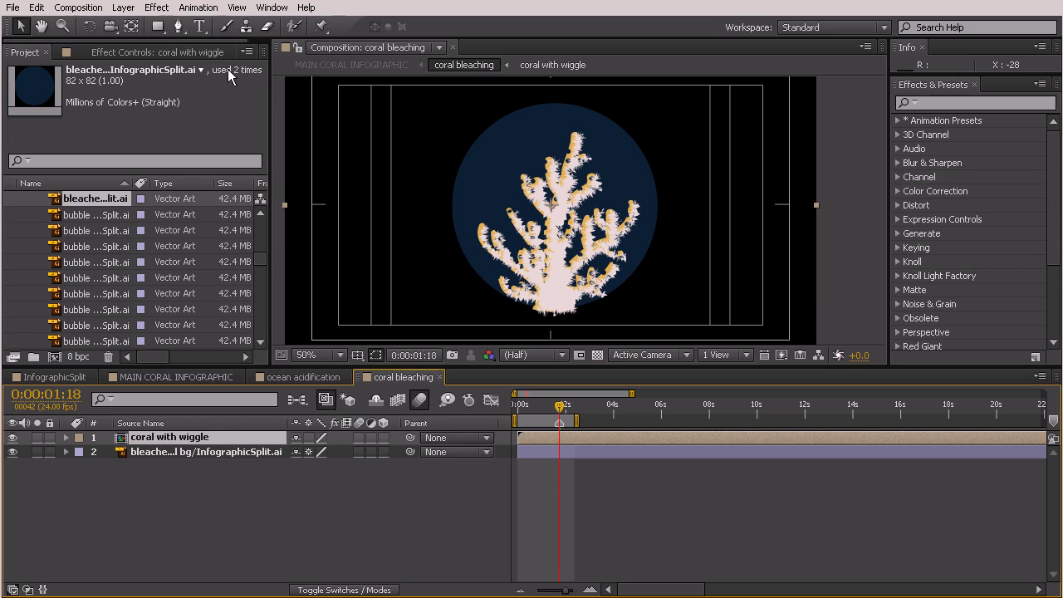
# Step: Move the coral with wiggle layer's anchor point down to the coral's base
pyautogui.click(132, 26)
pyautogui.moveTo(551, 212); pyautogui.dragTo(553, 304)
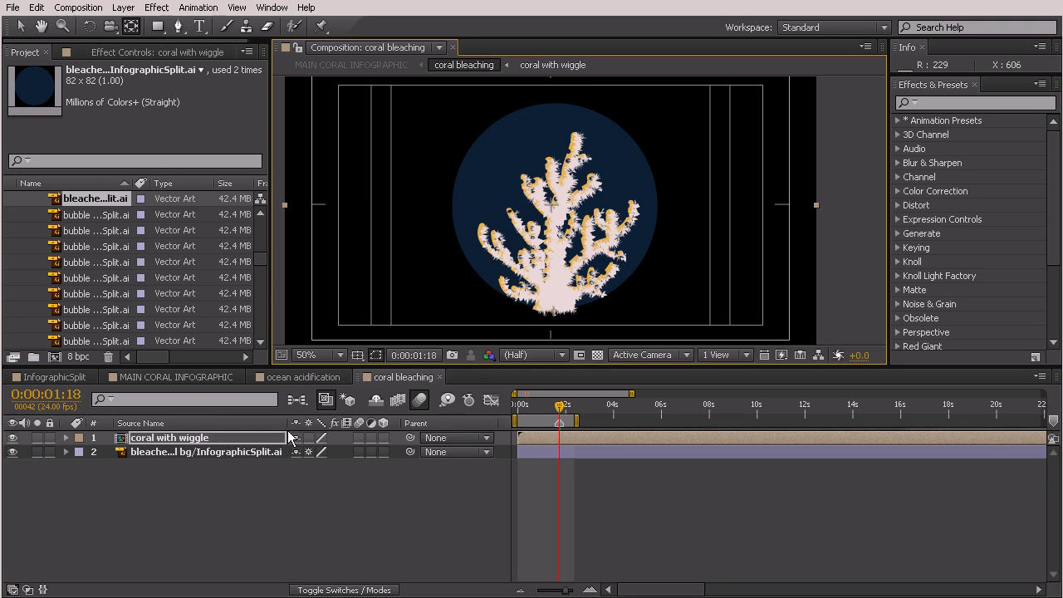
pyautogui.click(150, 439)
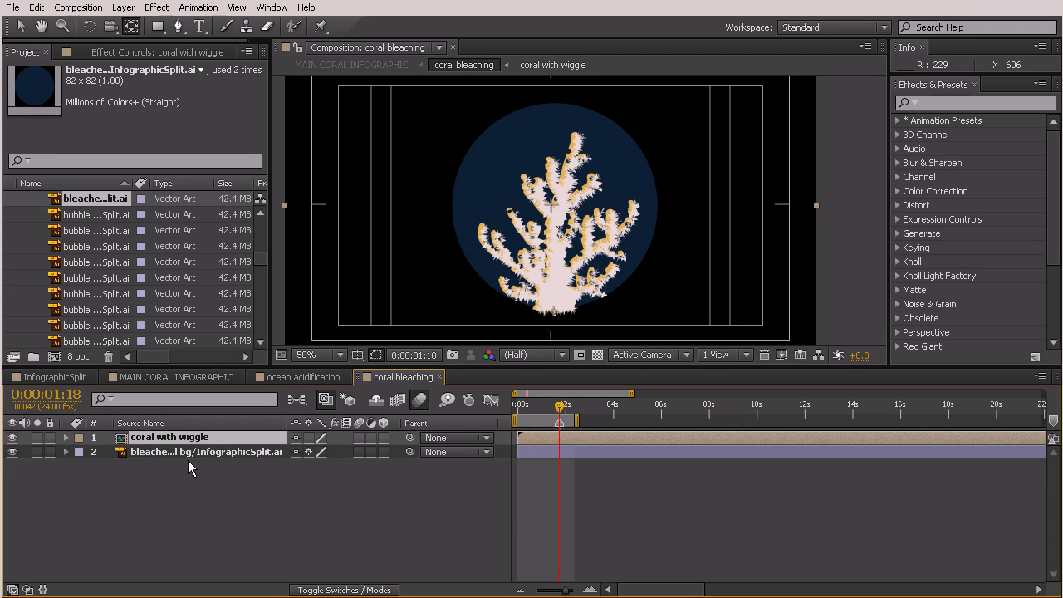
# Step: Keyframe Scale so the coral grows from 55% at frame 0 to 100% a few frames later
pyautogui.press('s')
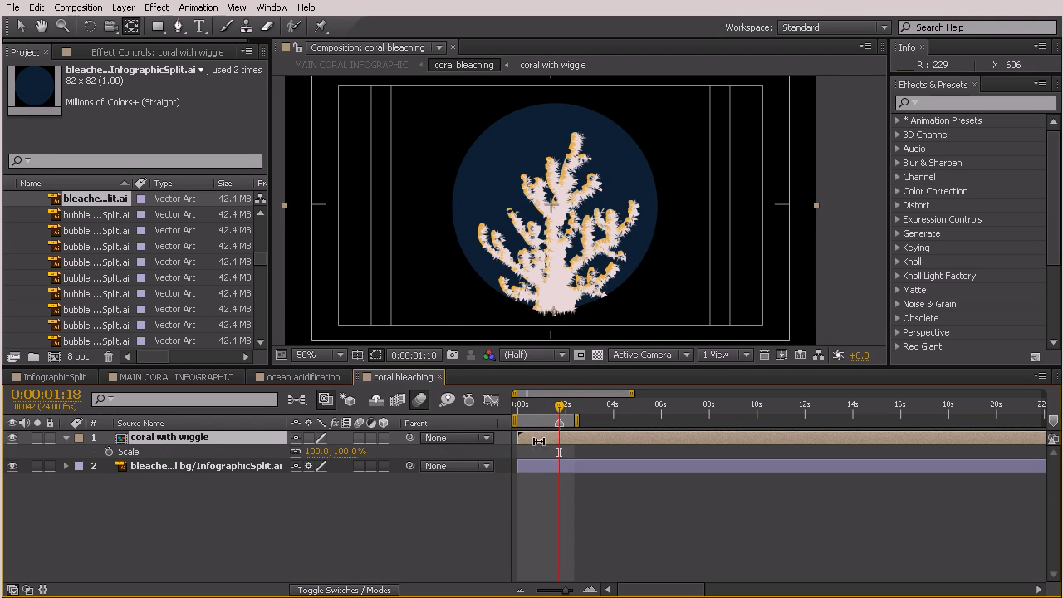
pyautogui.moveTo(584, 407); pyautogui.dragTo(524, 418)
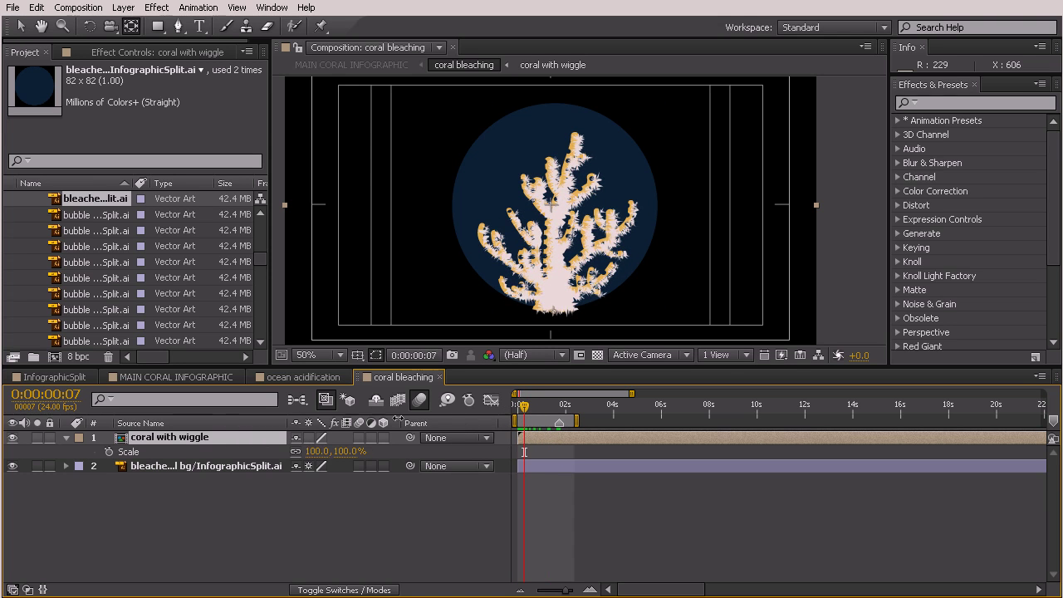
pyautogui.click(109, 451)
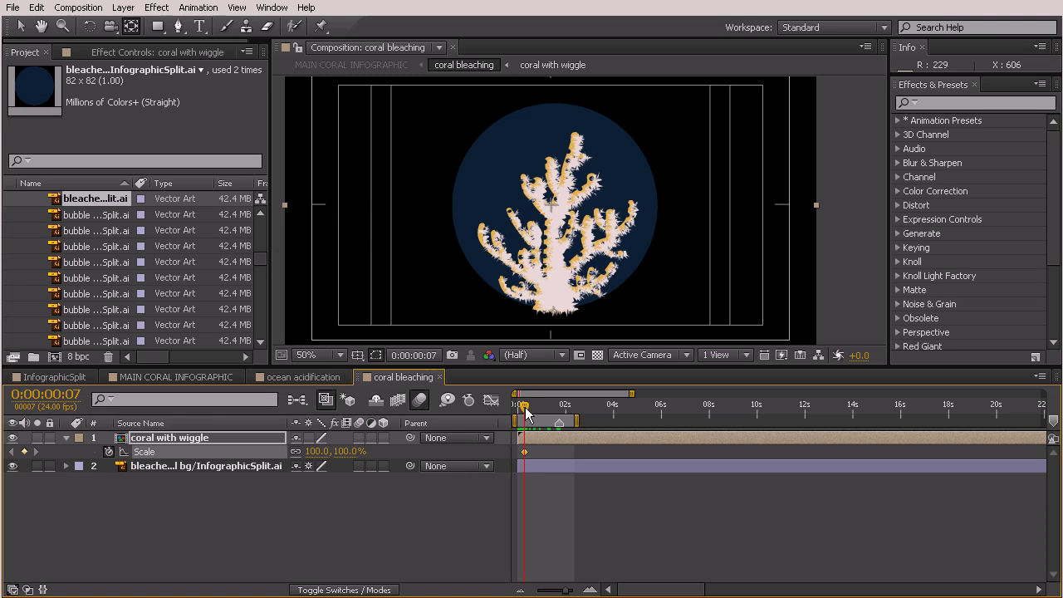
pyautogui.moveTo(526, 412); pyautogui.dragTo(519, 412)
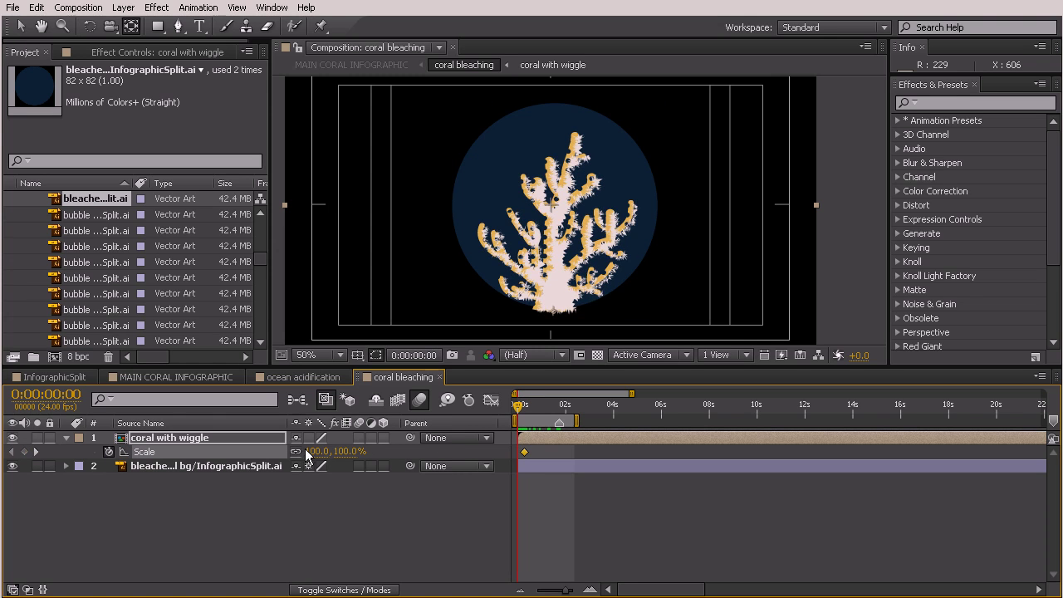
pyautogui.moveTo(306, 453); pyautogui.dragTo(273, 452)
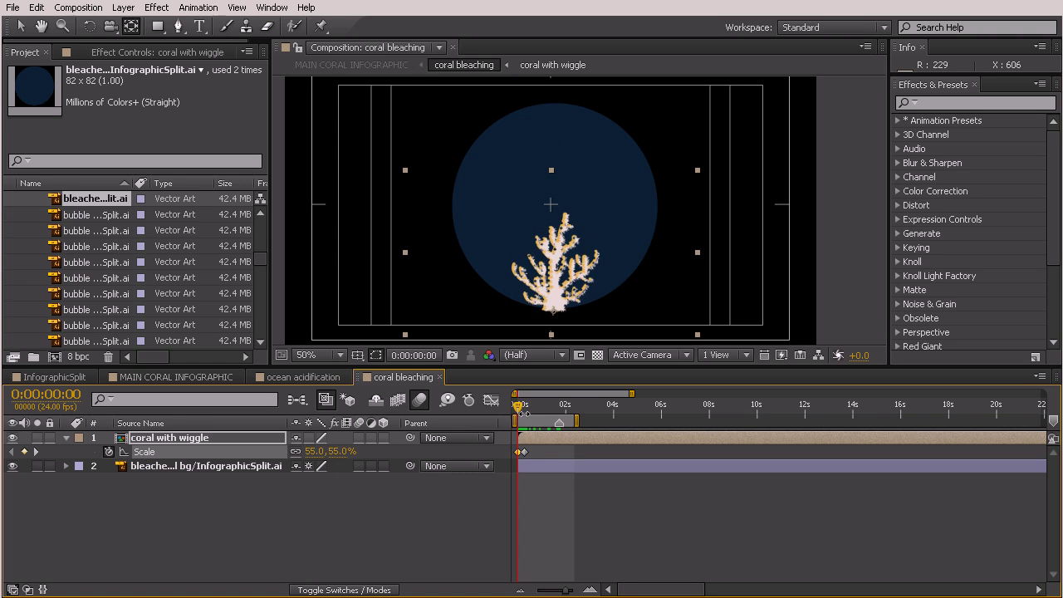
pyautogui.click(525, 452)
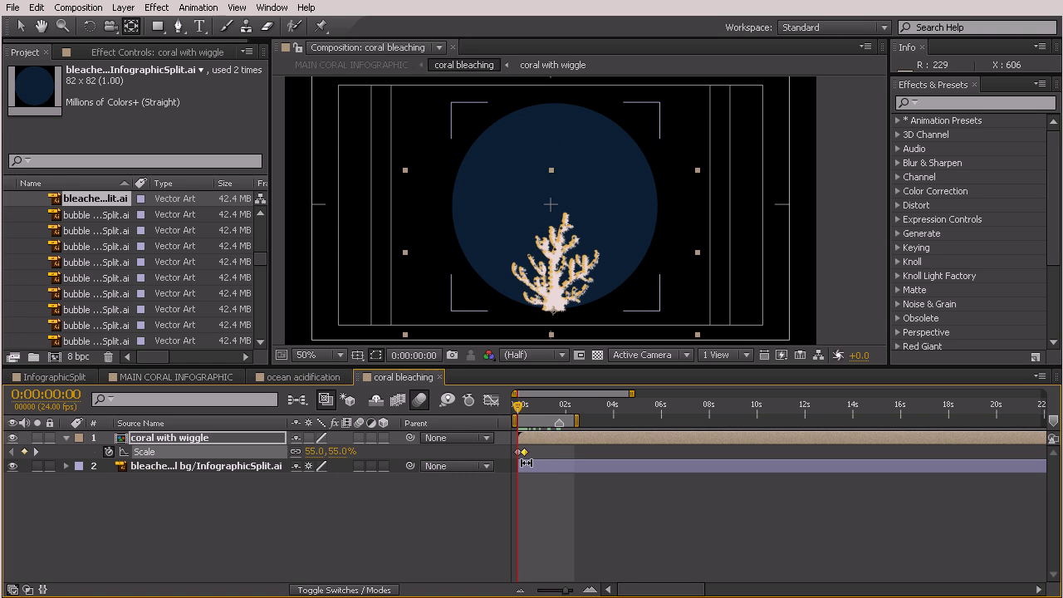
pyautogui.click(525, 413)
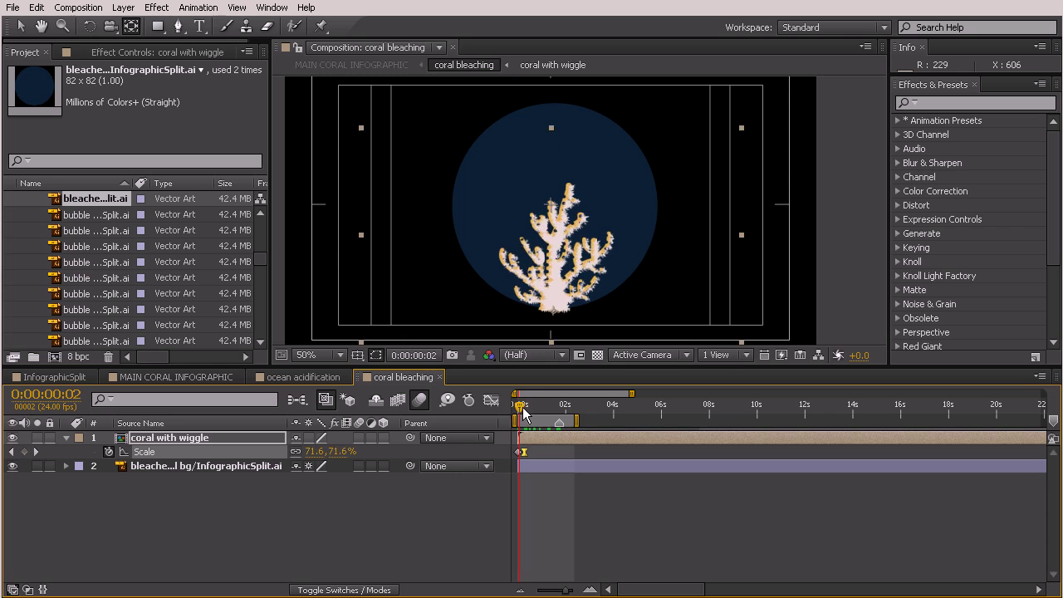
pyautogui.moveTo(525, 413); pyautogui.dragTo(532, 413)
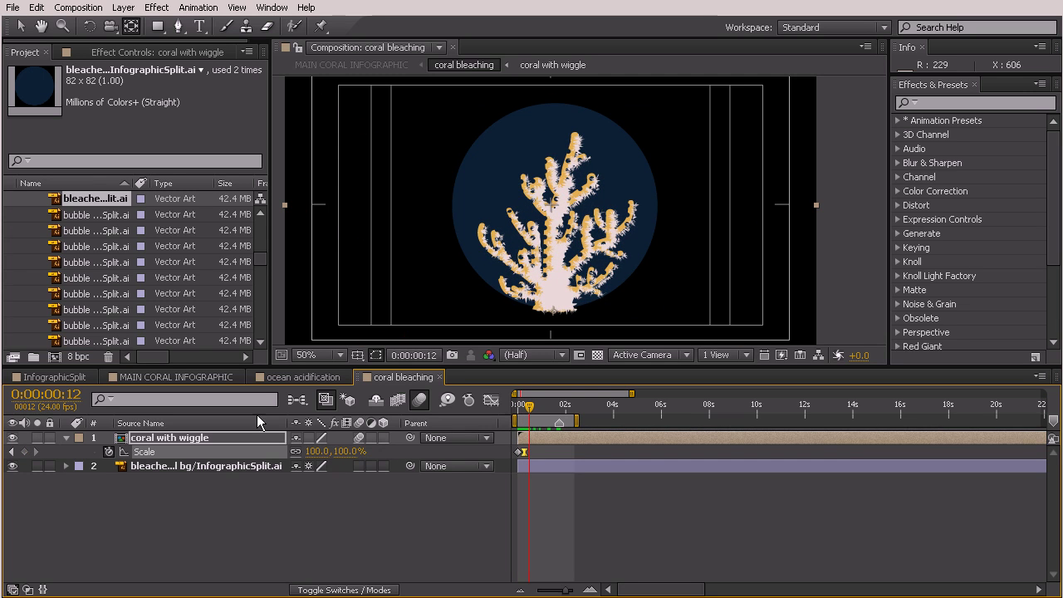
# Step: Scrub MAIN CORAL INFOGRAPHIC to the coral section, then open the coral bleaching composition
pyautogui.click(200, 378)
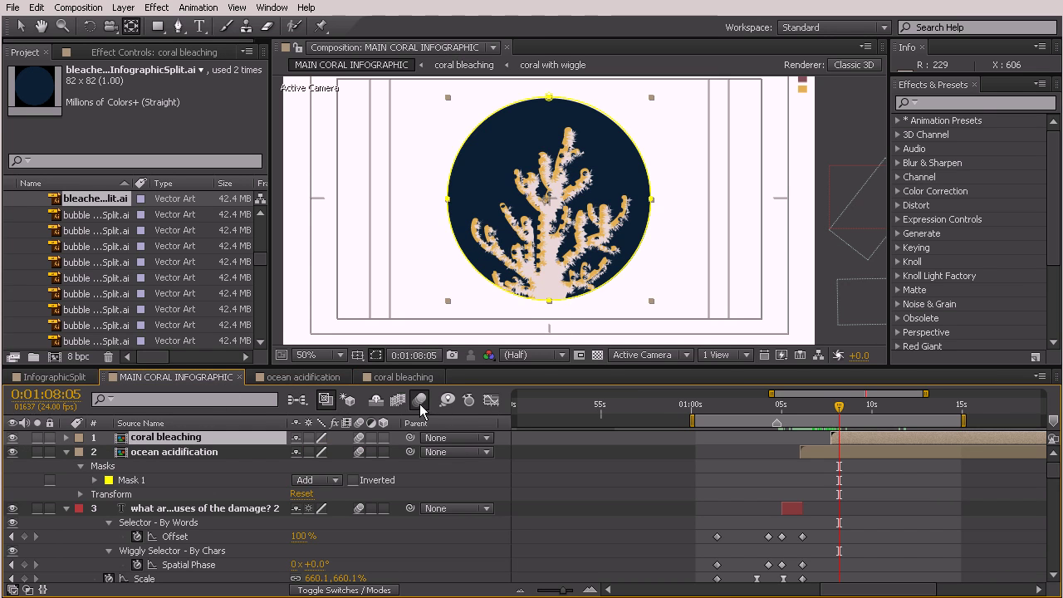
pyautogui.moveTo(839, 411); pyautogui.dragTo(817, 413)
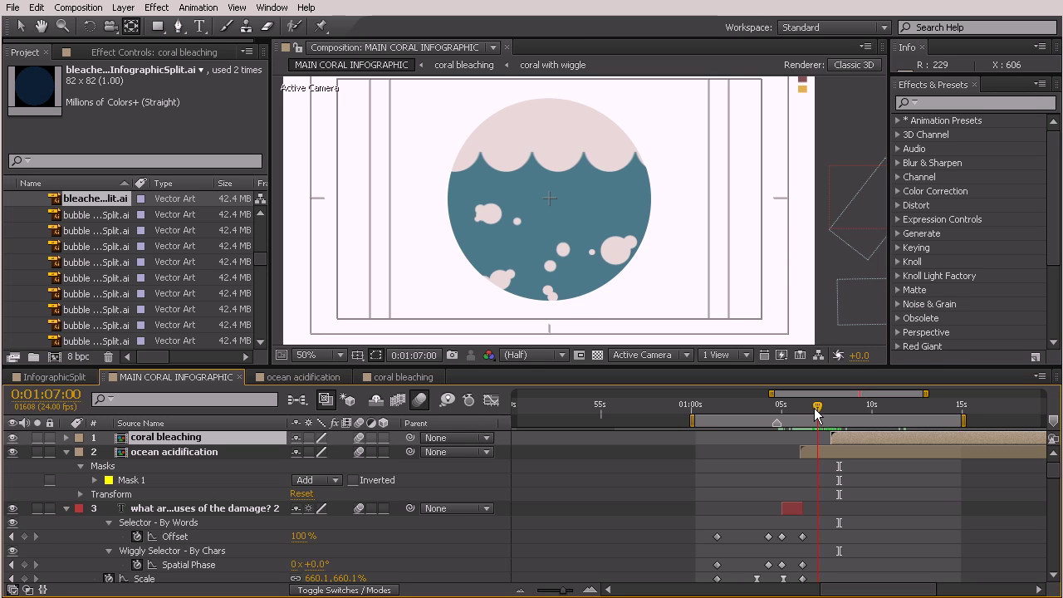
pyautogui.moveTo(817, 416); pyautogui.dragTo(860, 415)
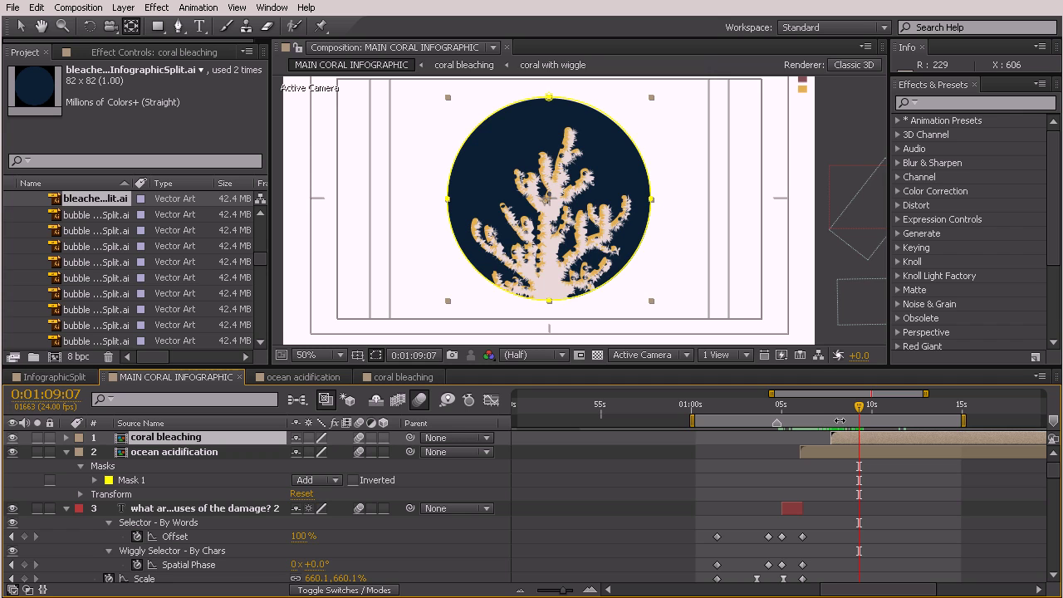
pyautogui.doubleClick(164, 441)
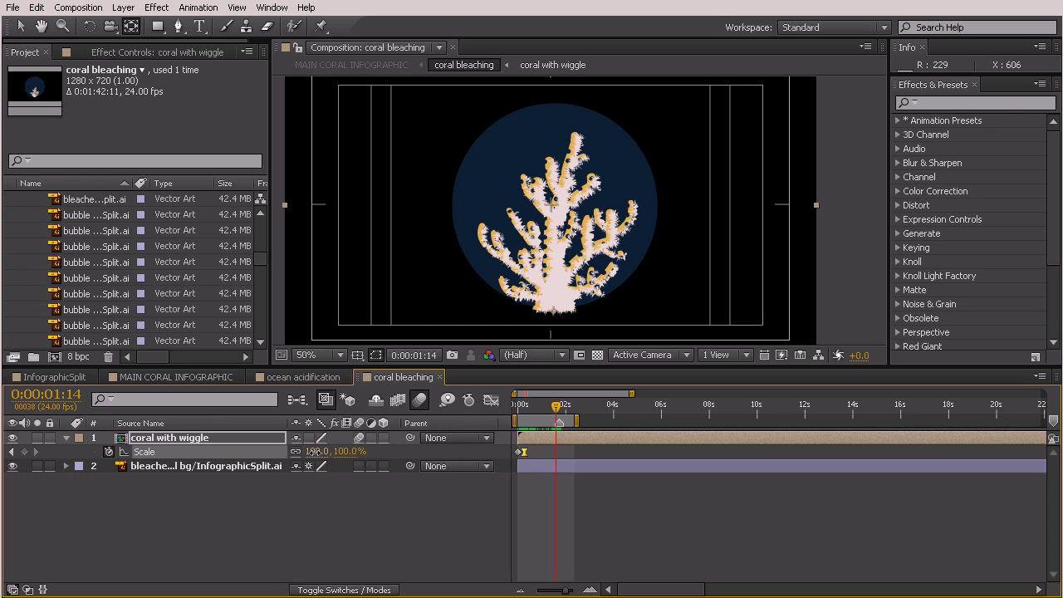
# Step: Add a 104% Scale overshoot at 0:00:01:14, preview the growth, and close the composition
pyautogui.moveTo(314, 451); pyautogui.dragTo(317, 451)
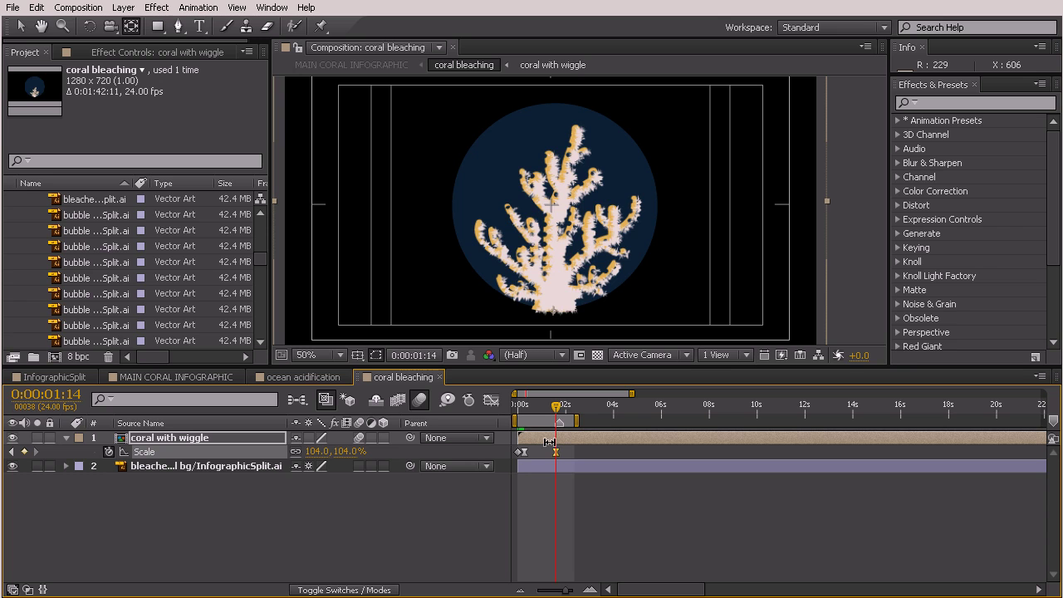
pyautogui.moveTo(524, 455)
pyautogui.click(514, 412)
pyautogui.moveTo(516, 415); pyautogui.dragTo(501, 451)
pyautogui.press('space')
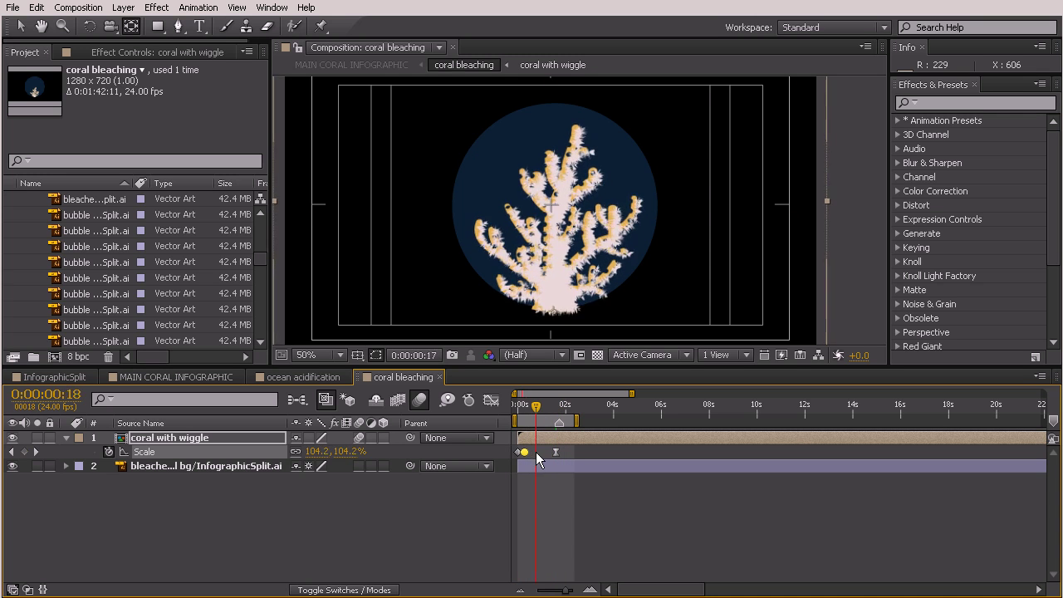
pyautogui.click(441, 378)
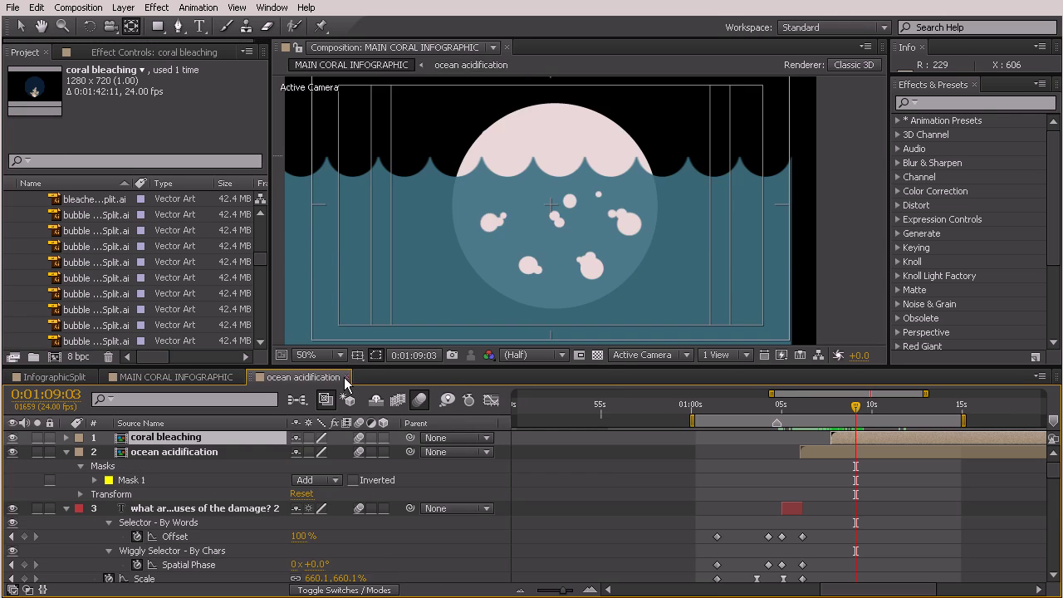
# Step: Close ocean acidification, then preview and frame-step the coral section of MAIN CORAL INFOGRAPHIC
pyautogui.click(347, 377)
pyautogui.click(782, 407)
pyautogui.press('space')
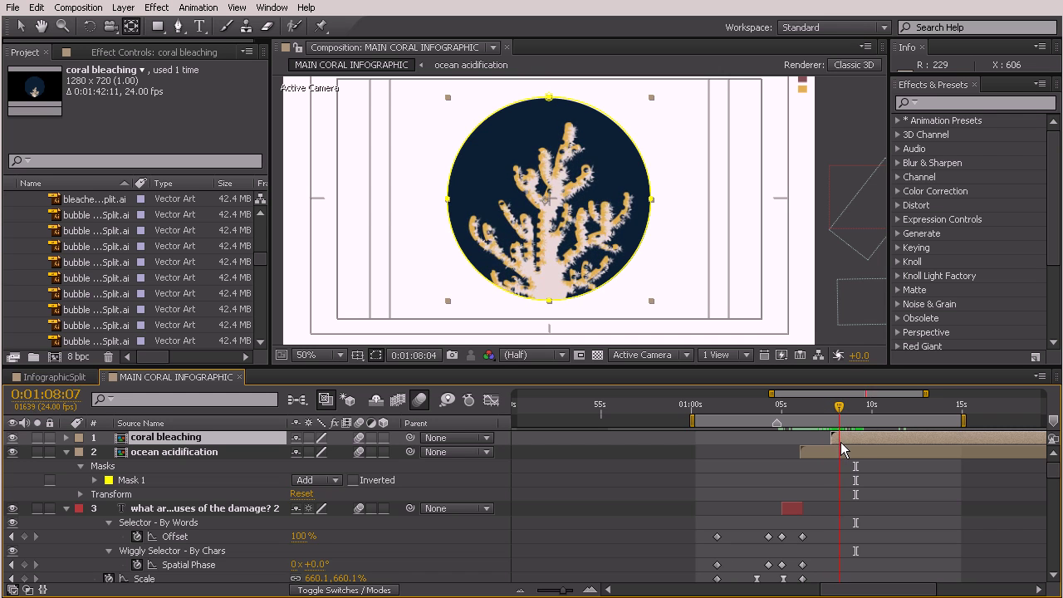
pyautogui.press('space')
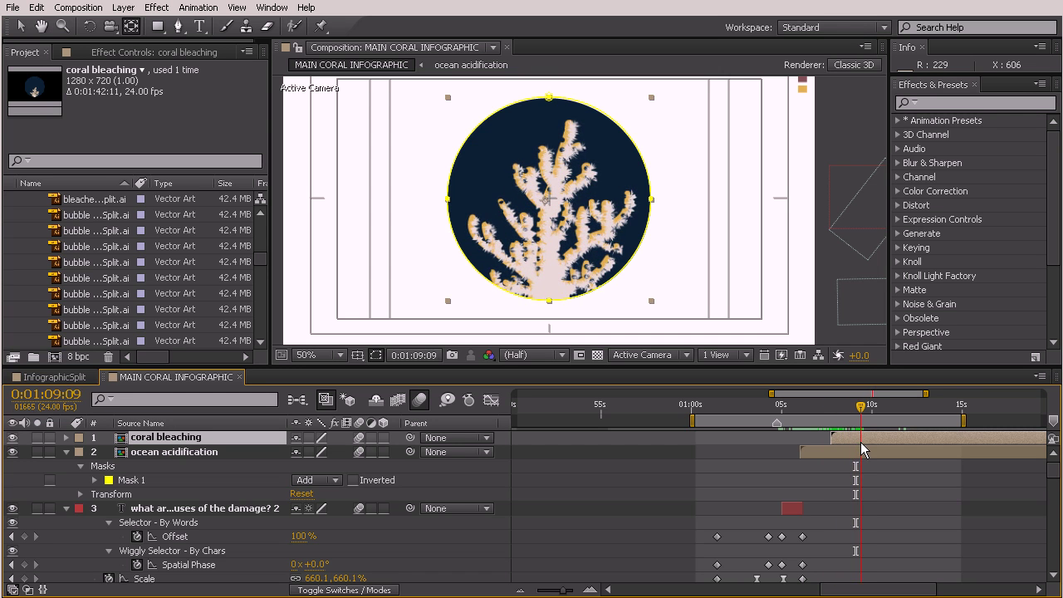
pyautogui.press('pageup')
pyautogui.press('pageup')
pyautogui.press('pageup')
pyautogui.press('pagedown')
pyautogui.press('pagedown')
pyautogui.press('pagedown')
pyautogui.press('pagedown')
pyautogui.press('pagedown')
pyautogui.press('pagedown')
pyautogui.press('pagedown')
pyautogui.press('pagedown')
pyautogui.press('pagedown')
pyautogui.press('pagedown')
pyautogui.press('pagedown')
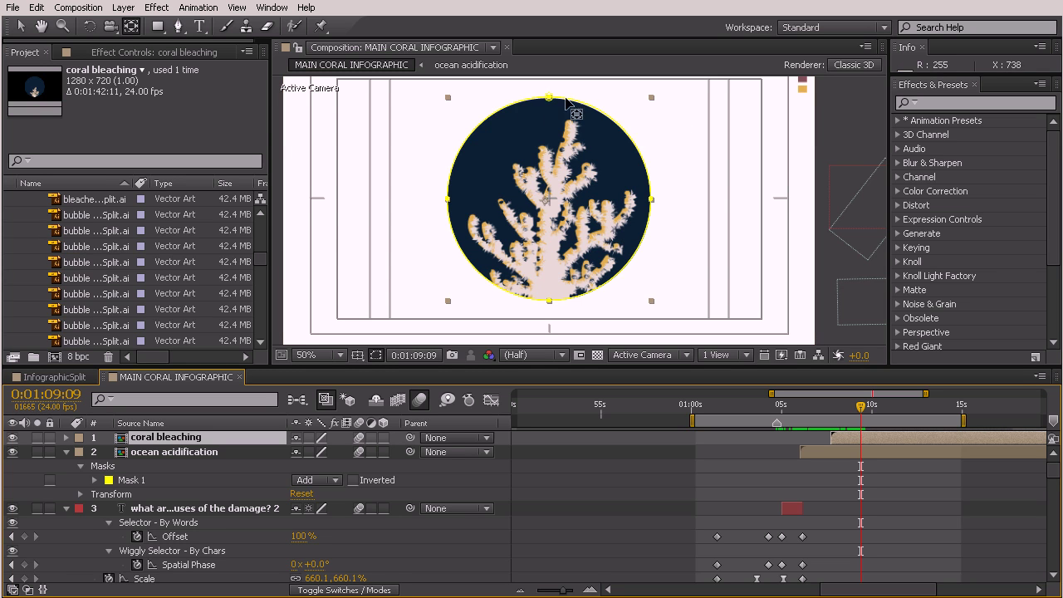
# Step: Switch to the InfographicSplit comp and pan to the coral circle beside the yellow CO² badge
pyautogui.click(79, 377)
pyautogui.scroll(-3, 694, 257)
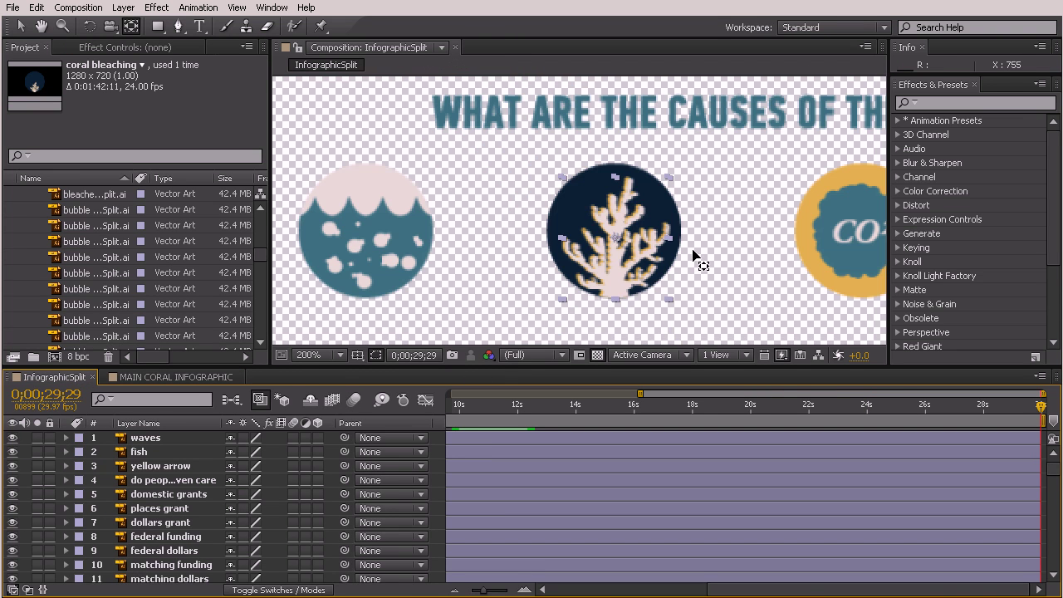
pyautogui.scroll(1, 725, 236)
pyautogui.moveTo(724, 237); pyautogui.dragTo(578, 238)
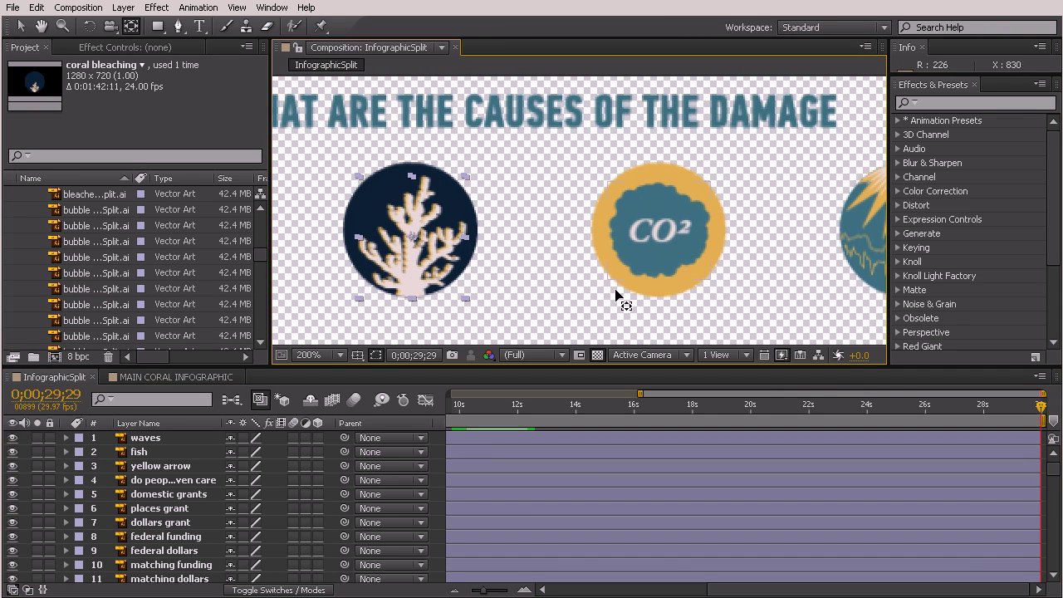